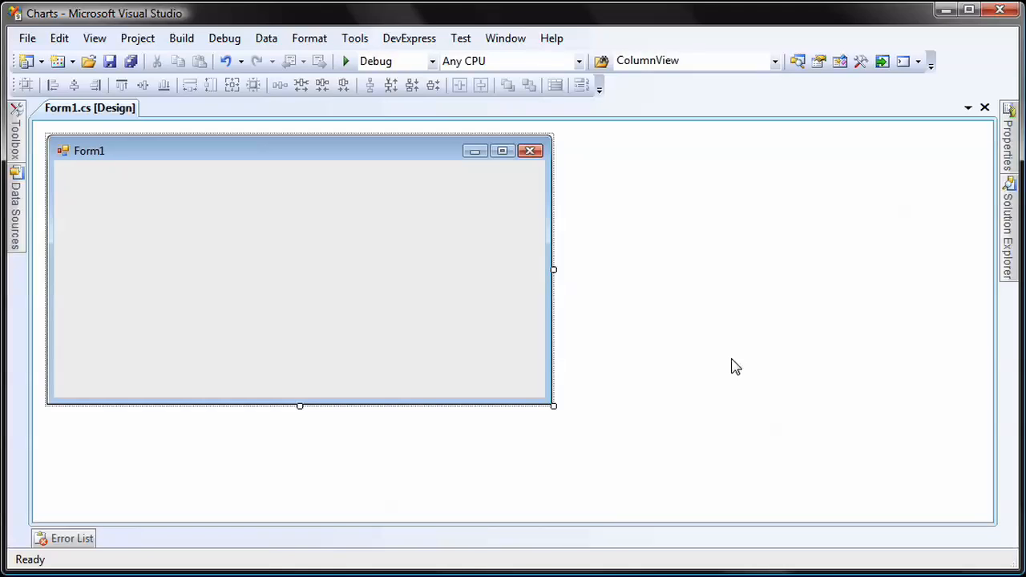
Step: Bring up the context menu on the blank Form1 in the designer
{"action": "right_click", "coordinate": [403, 201]}
Step: Switch to Form1's code and paste the CountryInfo class below the Form1 class
{"action": "left_click", "coordinate": [336, 206]}
{"action": "scroll", "coordinate": [340, 352], "scroll_direction": "down", "scroll_amount": 2}
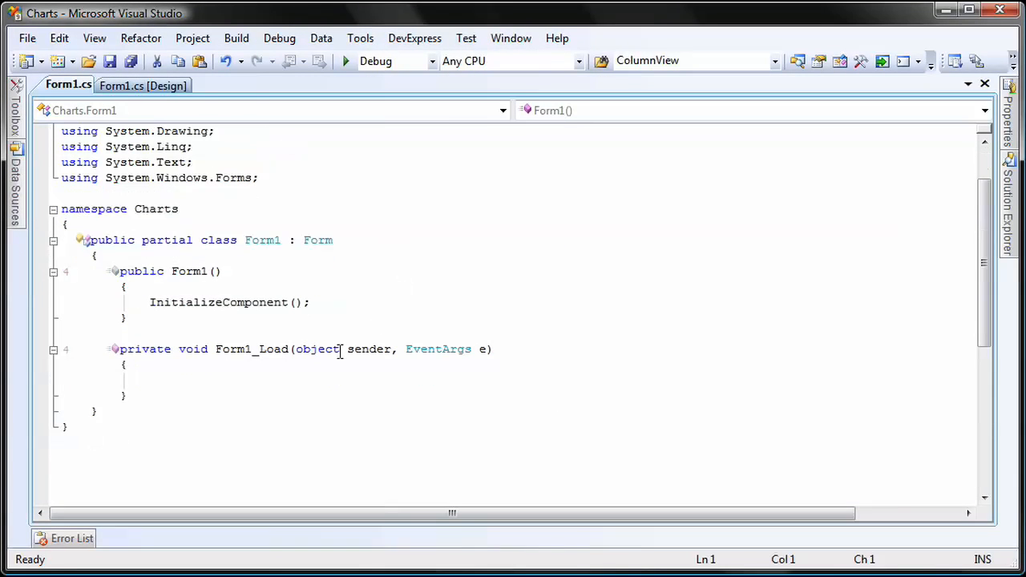
{"action": "left_click", "coordinate": [214, 412]}
{"action": "key", "text": "Return"}
{"action": "key", "text": "Return"}
{"action": "type", "text": "public class CountryInfo     {         public CountryInfo(string name, int population)         {             this.name = name;             this.population = population;         }         private string name;         public string Name         {             get { return name; }             set { name = value; }         }         private int population;         public int Population         {             get { return population; }             set { population = value; }         }     }"}
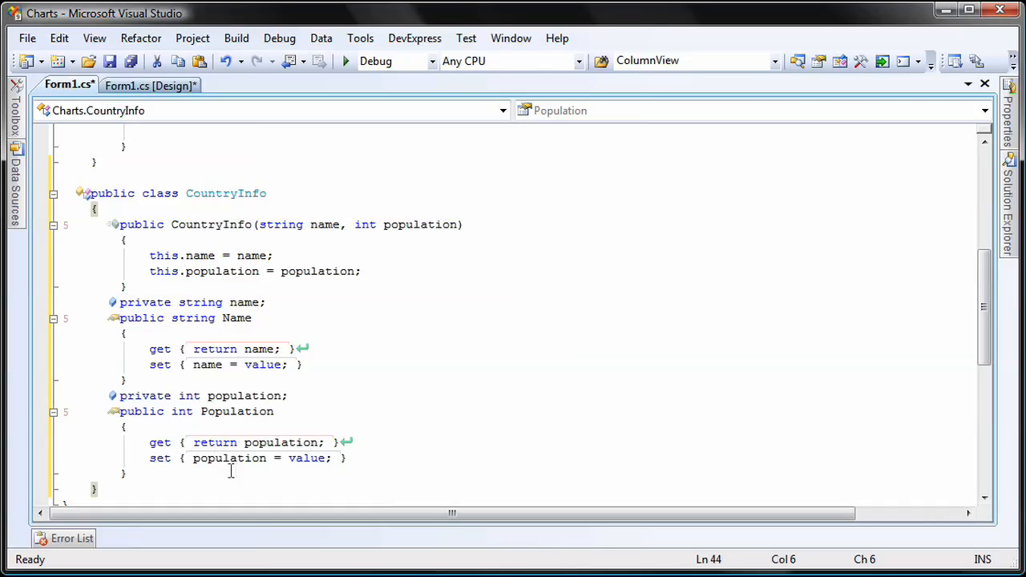
{"action": "left_click_drag", "start_coordinate": [984, 321], "coordinate": [985, 208]}
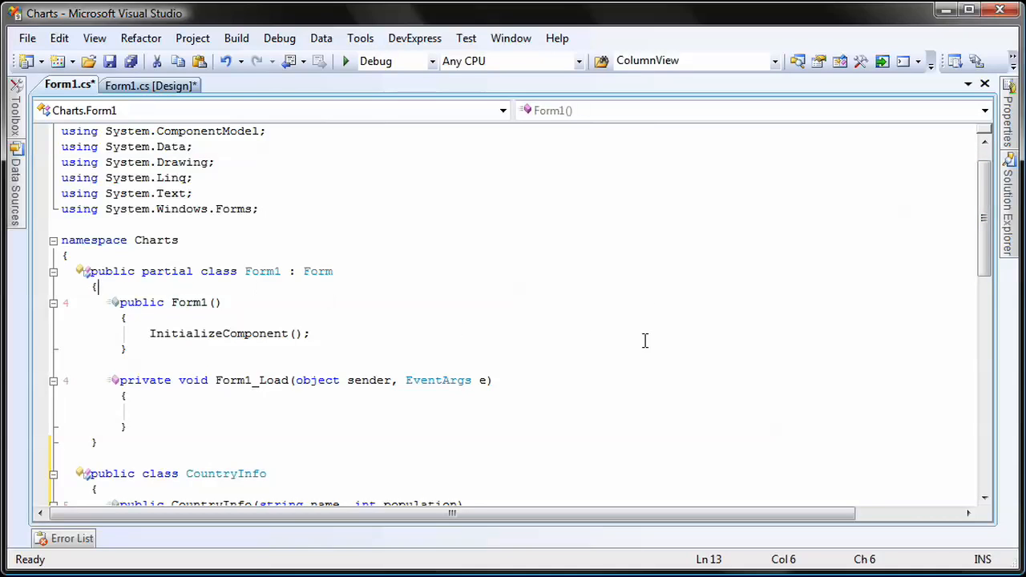
Step: Fill Form1_Load with a list.AddRange block of six countries and their populations
{"action": "key", "text": "Return"}
{"action": "key", "text": "Return"}
{"action": "type", "text": "Lis"}
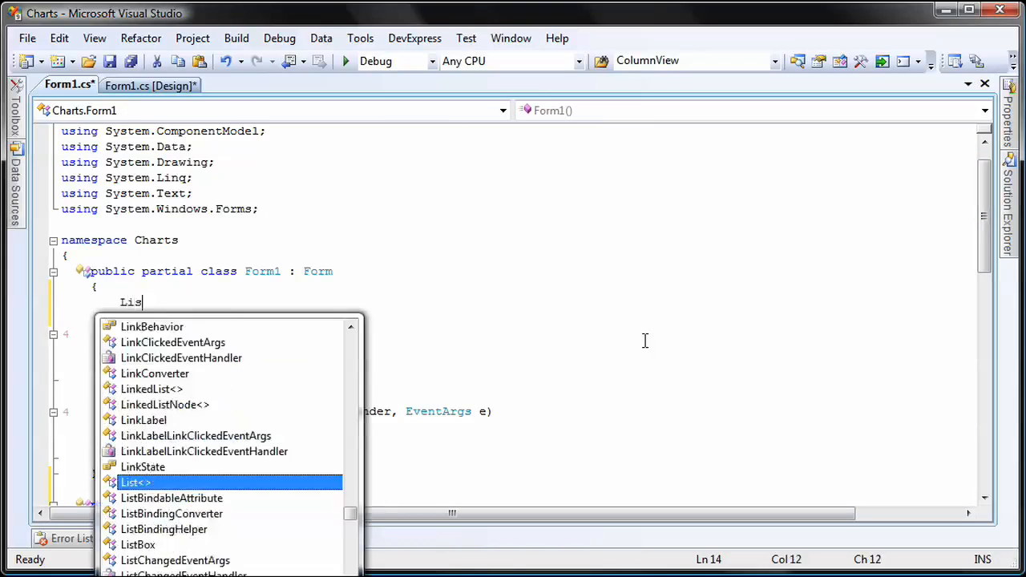
{"action": "type", "text": "t<Coun"}
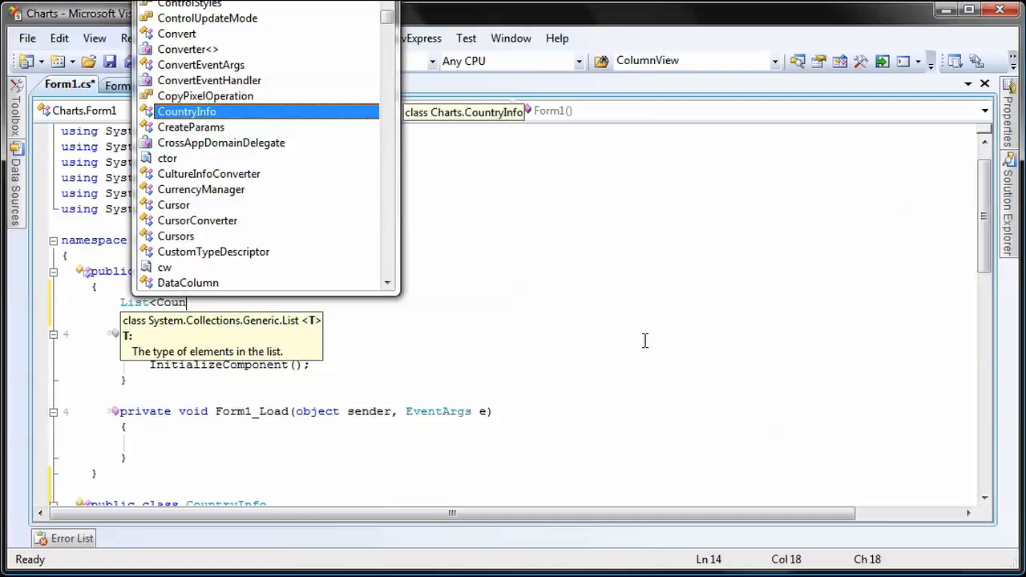
{"action": "type", "text": "tryInfo> list = new "}
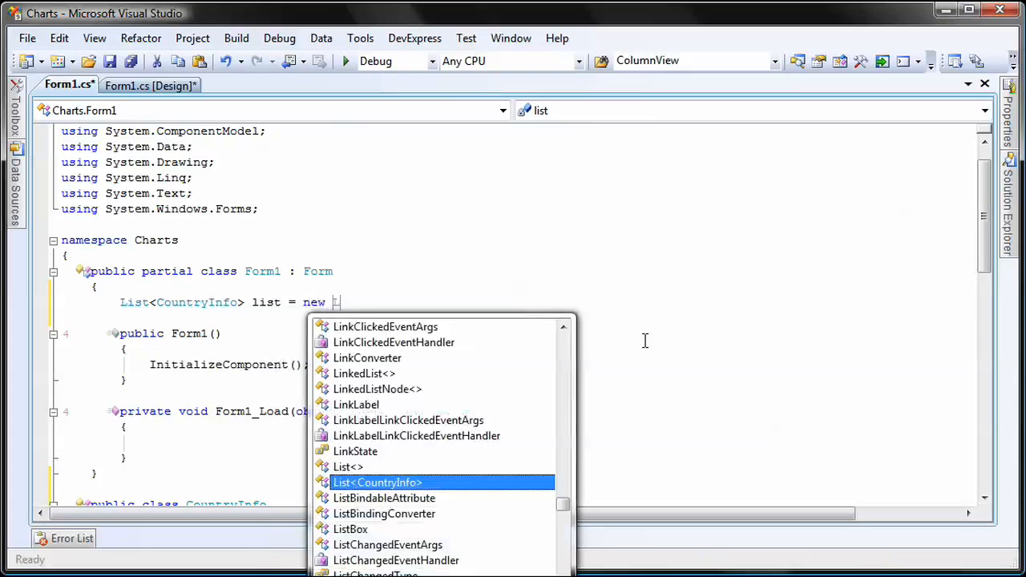
{"action": "type", "text": "List<CountryInfo>"}
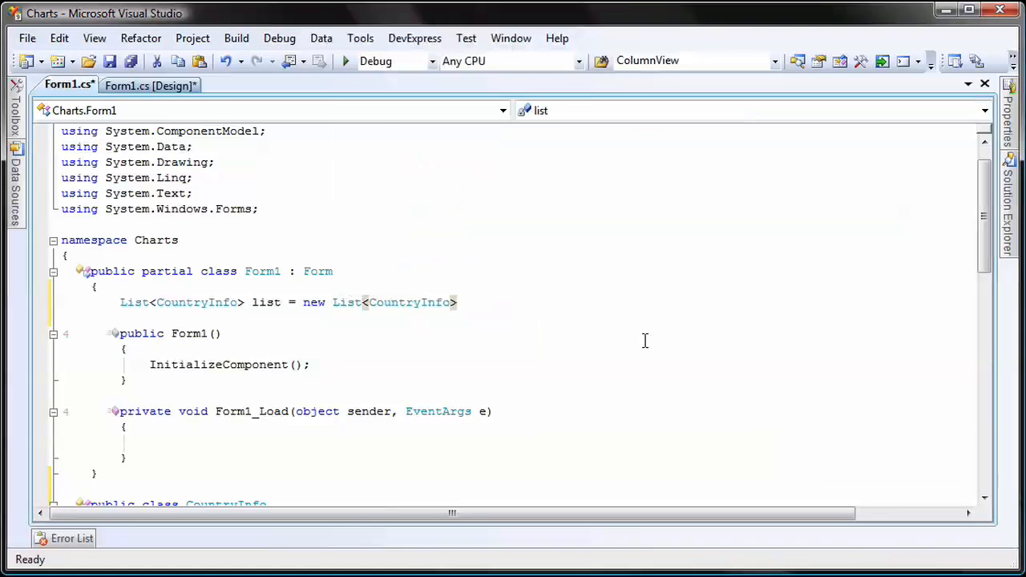
{"action": "type", "text": "();"}
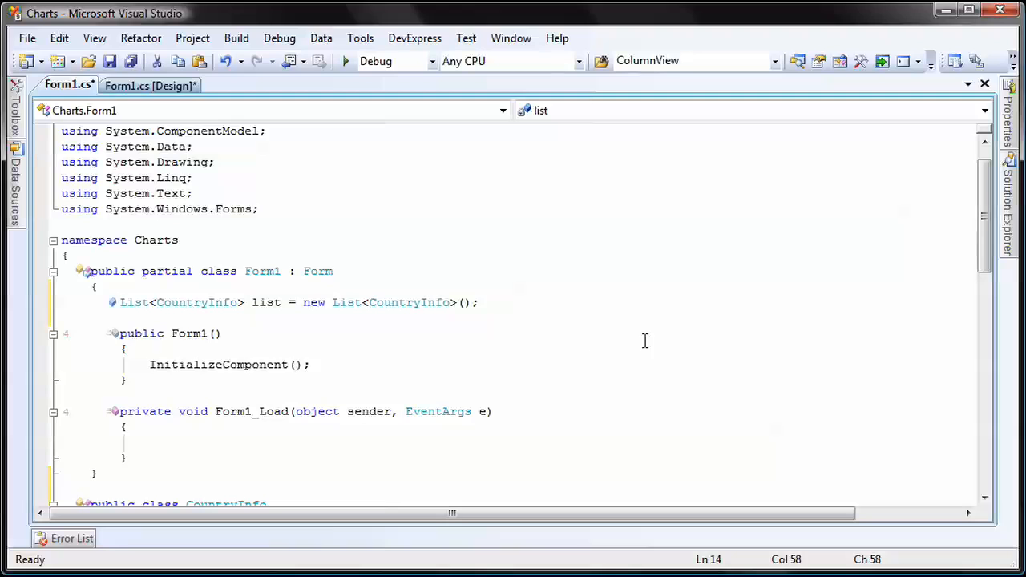
{"action": "left_click", "coordinate": [340, 436]}
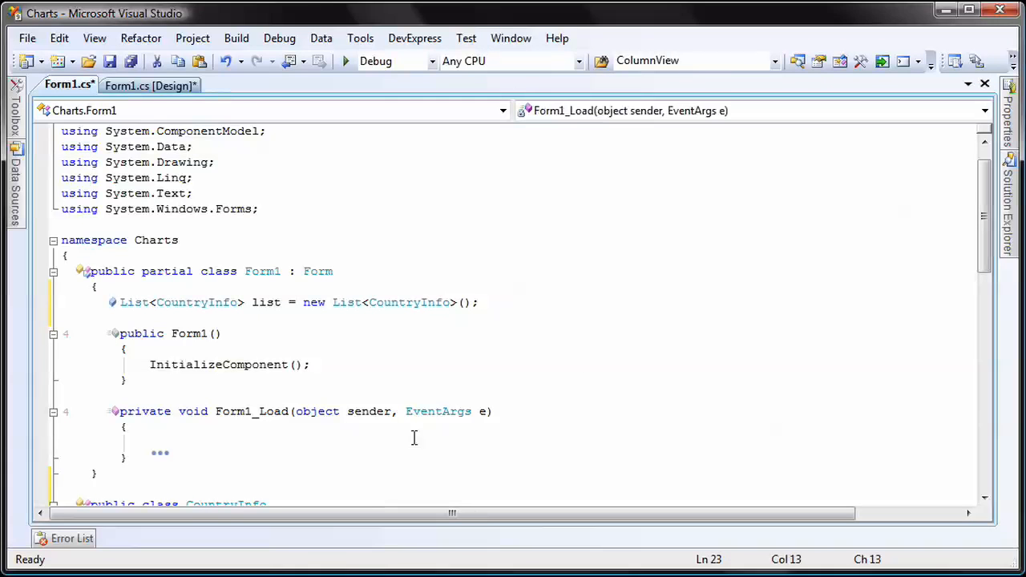
{"action": "scroll", "coordinate": [673, 420], "scroll_direction": "down", "scroll_amount": 2}
{"action": "scroll", "coordinate": [714, 426], "scroll_direction": "down", "scroll_amount": 2}
{"action": "type", "text": "list.AddRange(new CountryInfo[] {                           new CountryInfo(\"Bahamas\", 301800),                           new CountryInfo(\"Bahrain\", 688300),                           new CountryInfo(\"Bangladesh\", 144319600),                           new CountryInfo(\"Barbados\", 279300),                           new CountryInfo(\"Brunei\", 372400),                           new CountryInfo(\"Bulgaria\", 7450300)             });"}
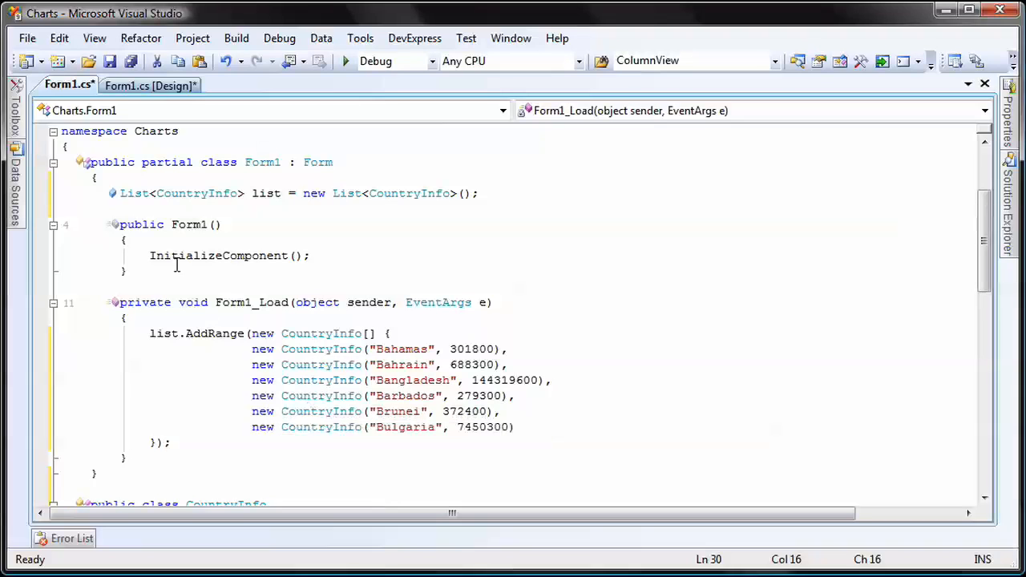
Step: Place a SimpleButton on Form1 and caption it 'Create New Chart' in Properties
{"action": "left_click", "coordinate": [150, 86]}
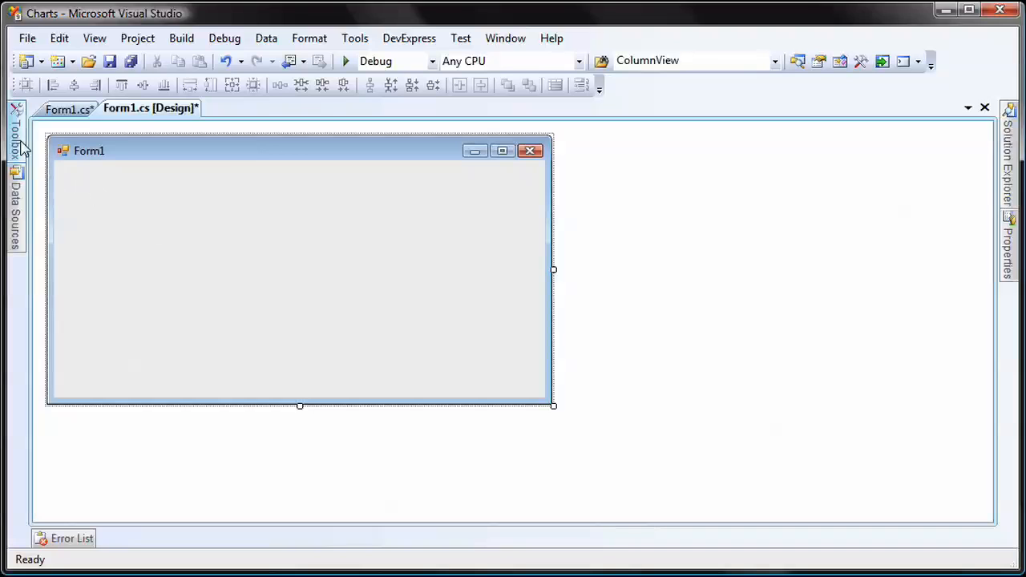
{"action": "mouse_move", "coordinate": [64, 246]}
{"action": "left_mouse_down"}
{"action": "mouse_move", "coordinate": [207, 273]}
{"action": "mouse_move", "coordinate": [377, 267]}
{"action": "left_mouse_up"}
{"action": "left_click", "coordinate": [1009, 241]}
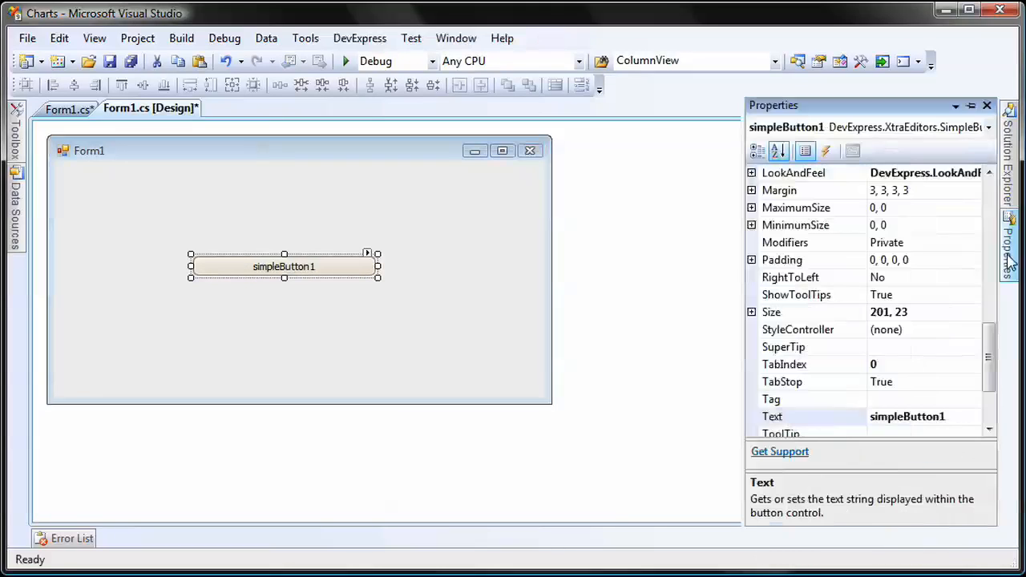
{"action": "left_click", "coordinate": [948, 417]}
{"action": "type", "text": "Create New Chart"}
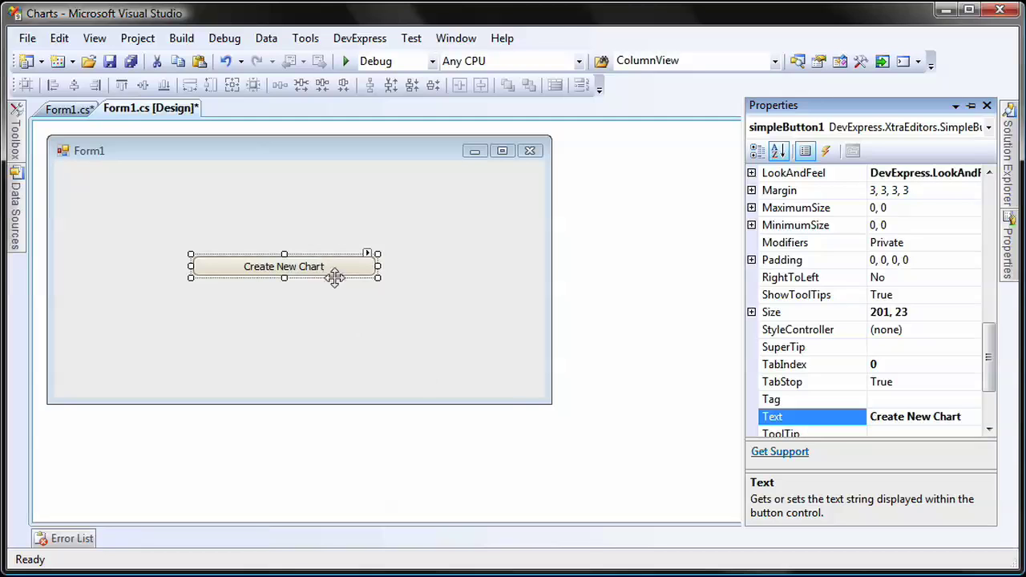
Step: Generate simpleButton1_Click and add 'using DevExpress.XtraCharts;' to Form1.cs
{"action": "double_click", "coordinate": [335, 276]}
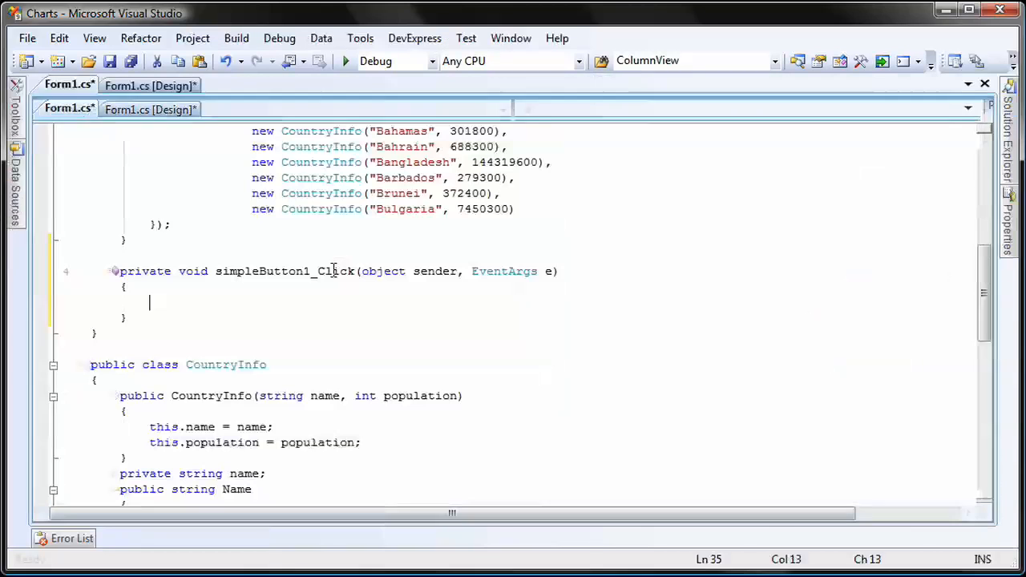
{"action": "left_click_drag", "start_coordinate": [991, 290], "coordinate": [985, 160]}
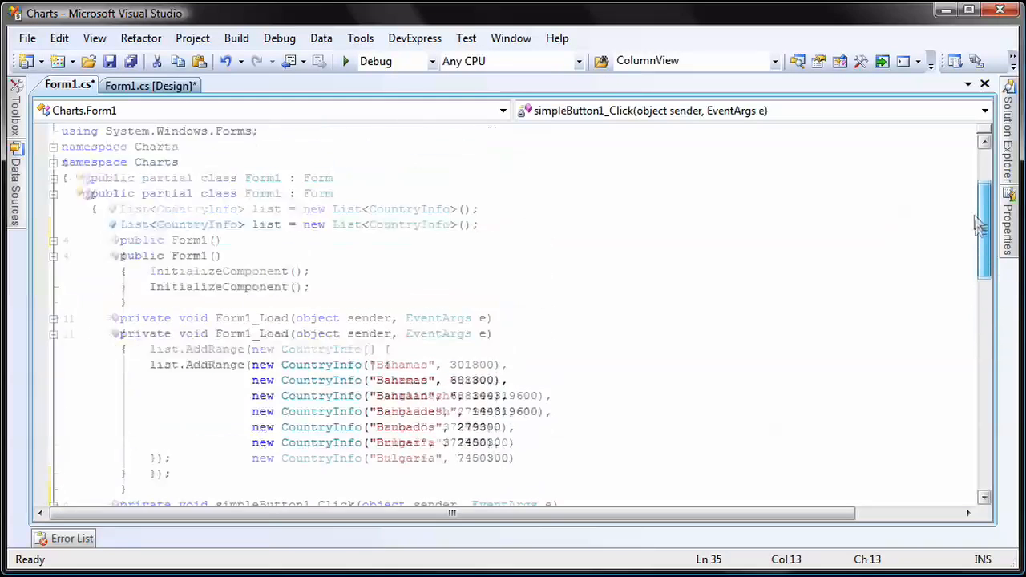
{"action": "left_click", "coordinate": [480, 318]}
{"action": "key", "text": "Return"}
{"action": "type", "text": "usin"}
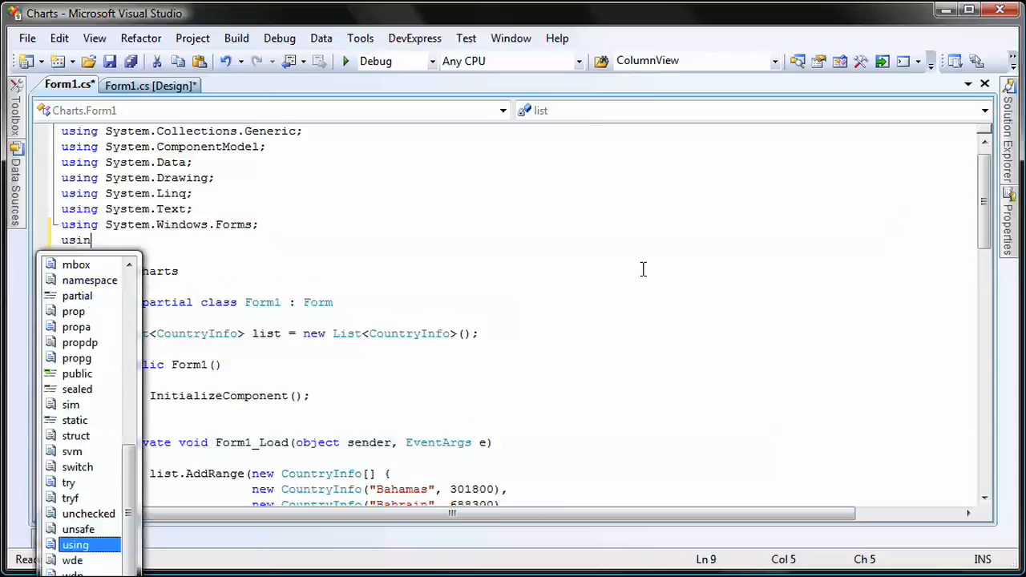
{"action": "type", "text": "g Dev;ss.Xtr;"}
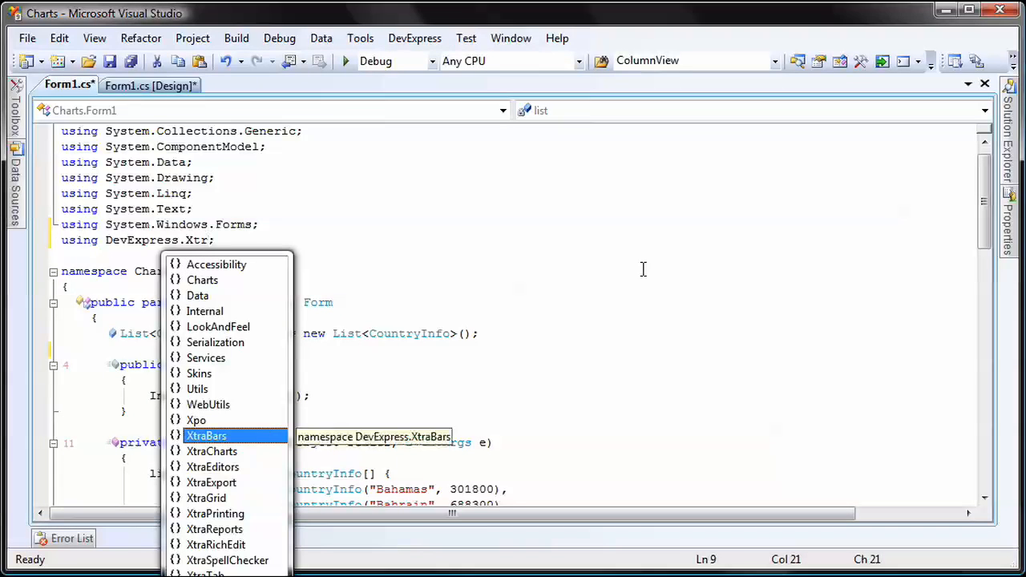
{"action": "key", "text": "Down"}
{"action": "key", "text": "Tab"}
Step: Add 'using DevExpress.XtraCharts.Wizard;' and return to the click handler body
{"action": "key", "text": "End"}
{"action": "key", "text": "Return"}
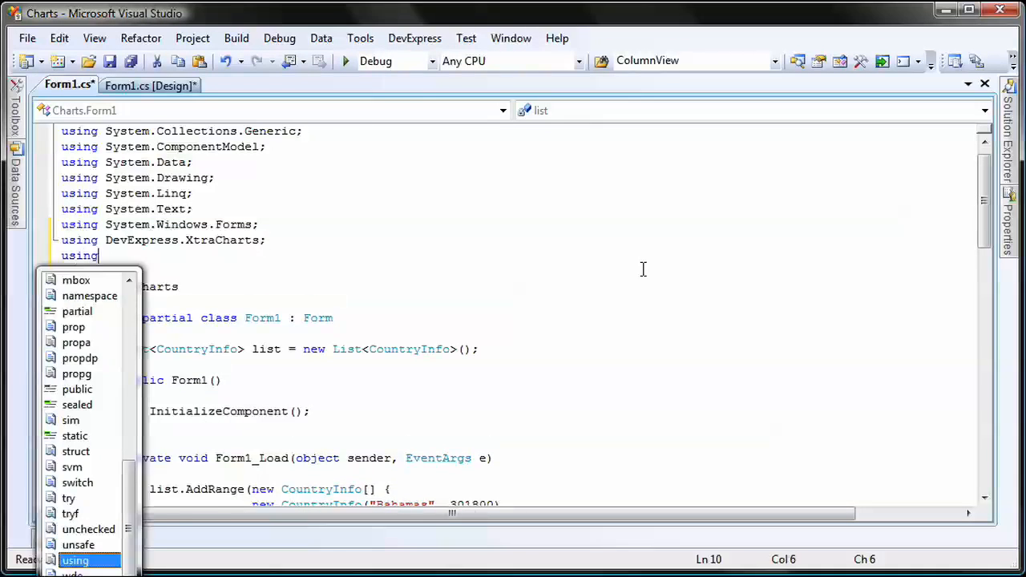
{"action": "type", "text": "using DevE;"}
{"action": "type", "text": ".XtraC"}
{"action": "key", "text": "Tab"}
{"action": "type", "text": ".W"}
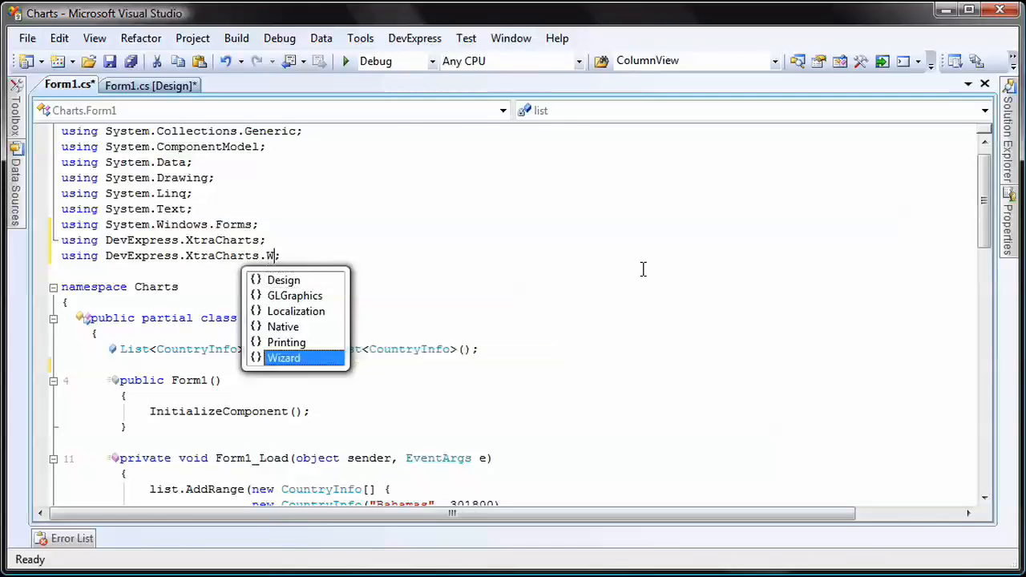
{"action": "key", "text": "Tab"}
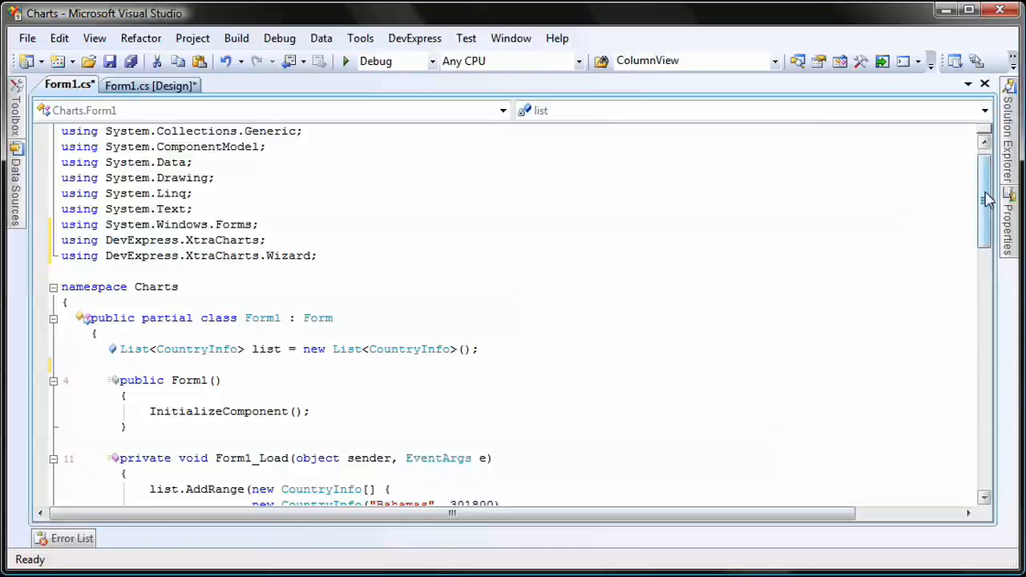
{"action": "left_click_drag", "start_coordinate": [988, 198], "coordinate": [986, 303]}
{"action": "left_click", "coordinate": [366, 271]}
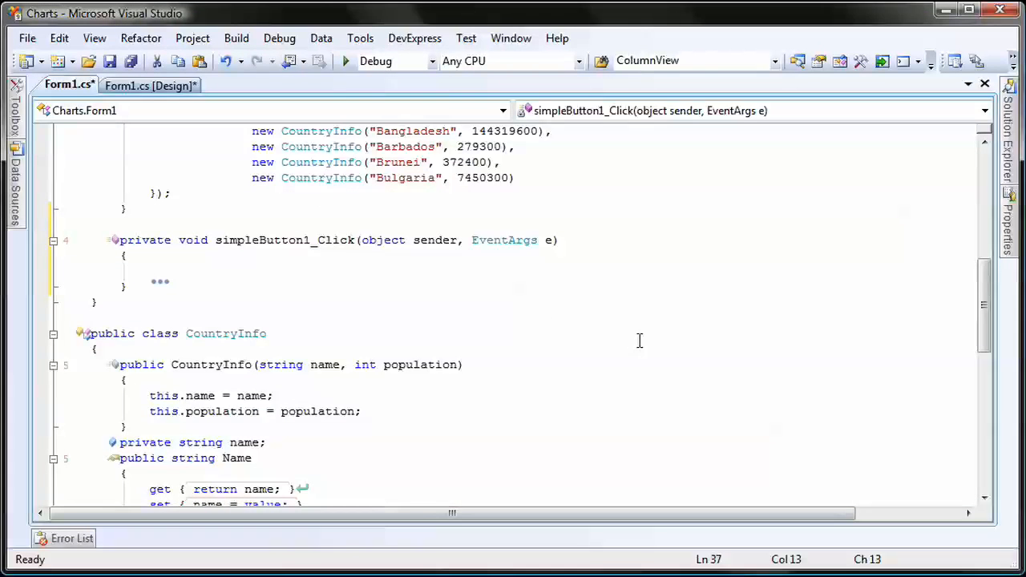
{"action": "type", "text": "ChartControl chart"}
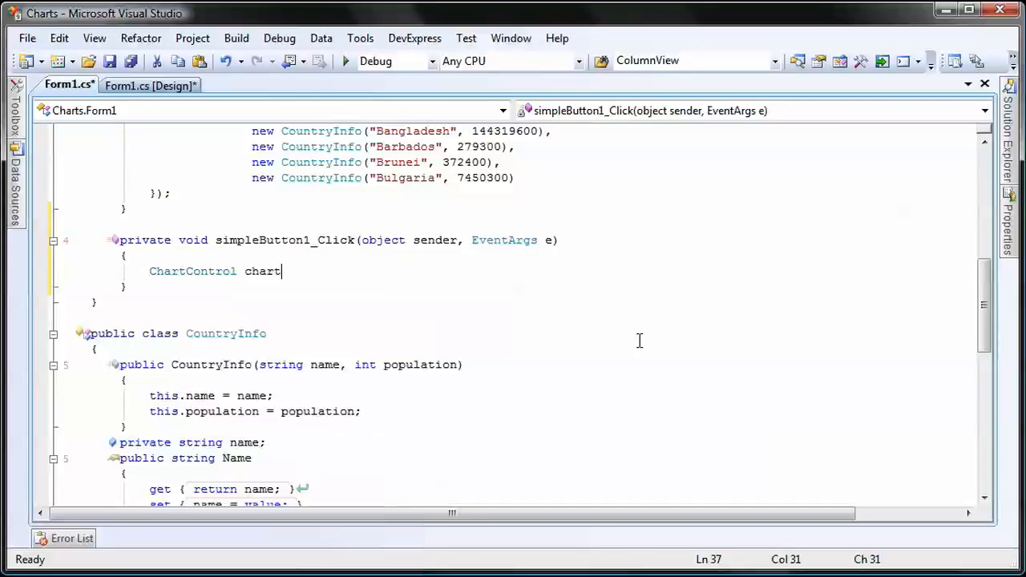
{"action": "type", "text": " = new ChartC"}
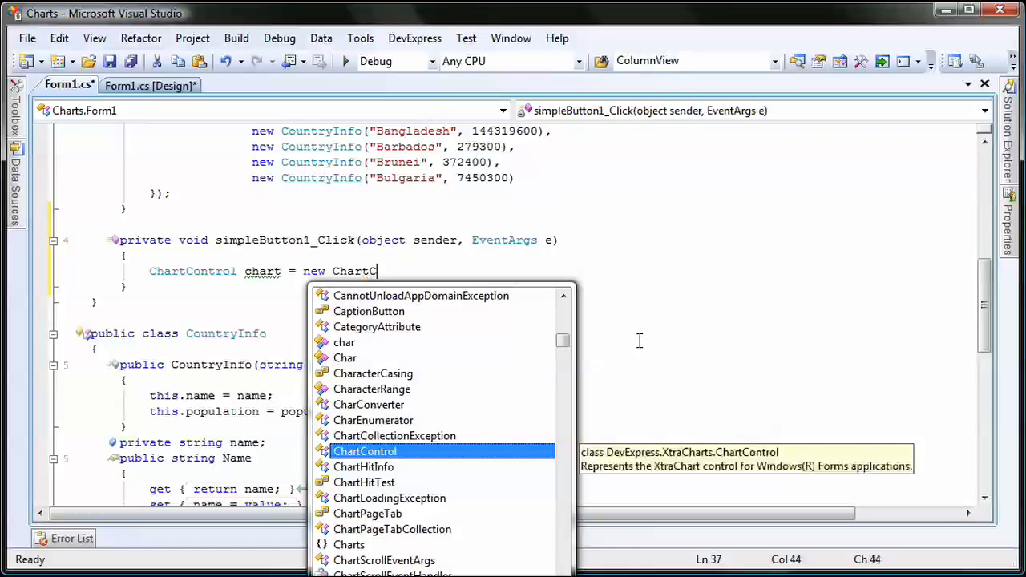
Step: Create a ChartControl and assign the CountryInfo list as its DataSource
{"action": "key", "text": "Tab"}
{"action": "type", "text": "();"}
{"action": "key", "text": "Return"}
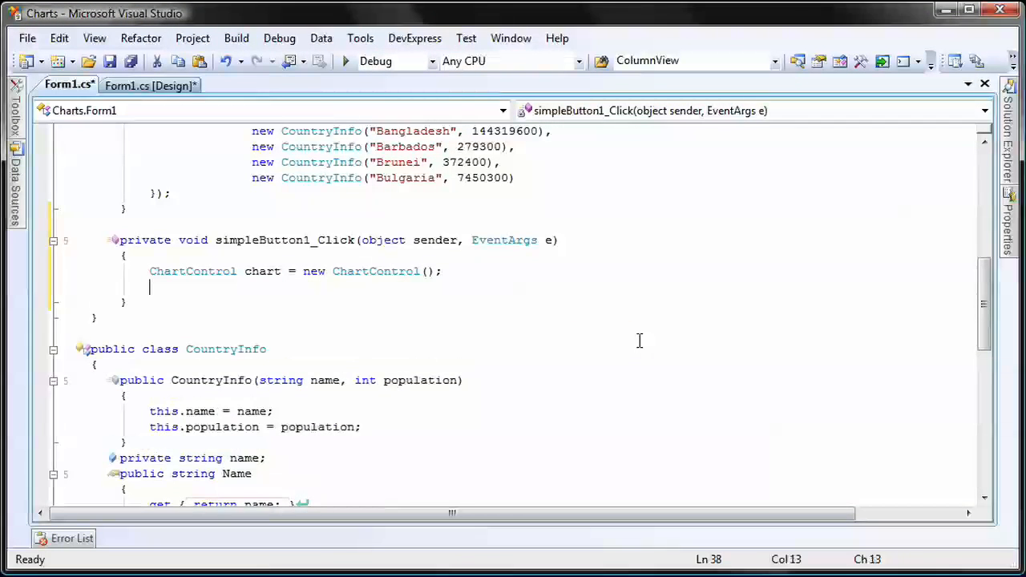
{"action": "key", "text": "Return"}
{"action": "type", "text": "chart"}
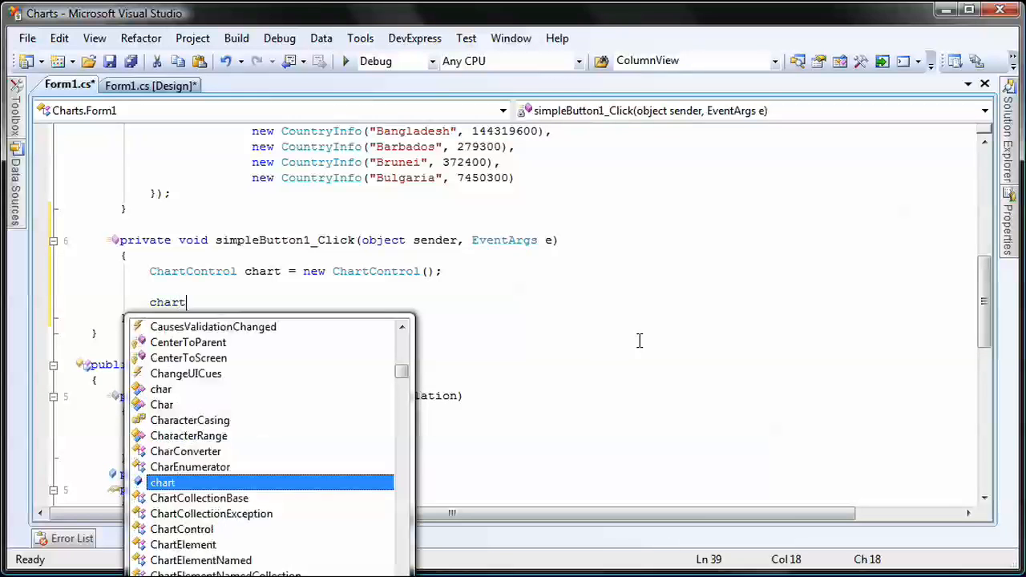
{"action": "type", "text": ".Dat"}
{"action": "key", "text": "Down"}
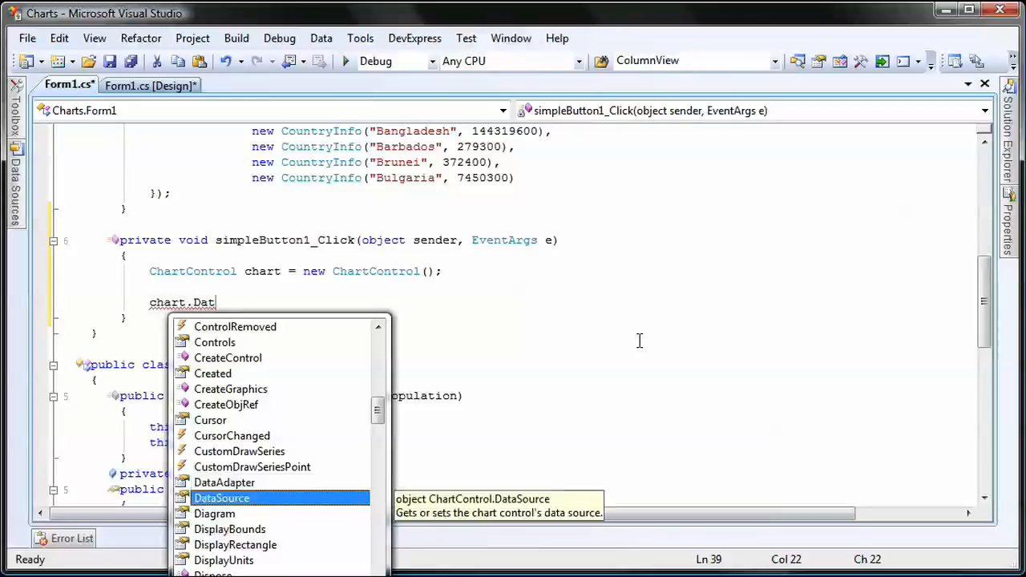
{"action": "key", "text": "Tab"}
{"action": "type", "text": "= list"}
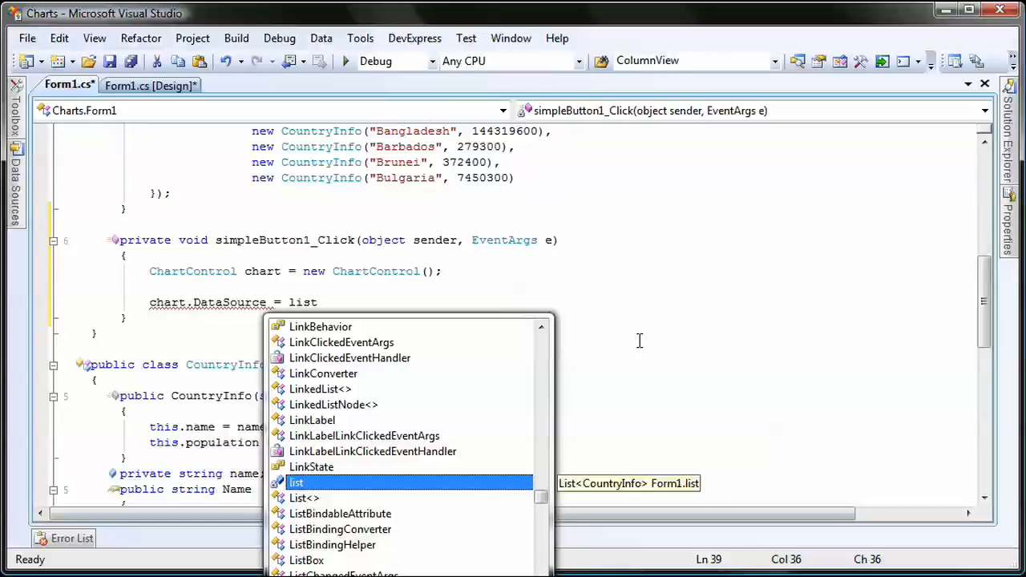
{"action": "type", "text": ";"}
{"action": "key", "text": "Return"}
{"action": "key", "text": "Return"}
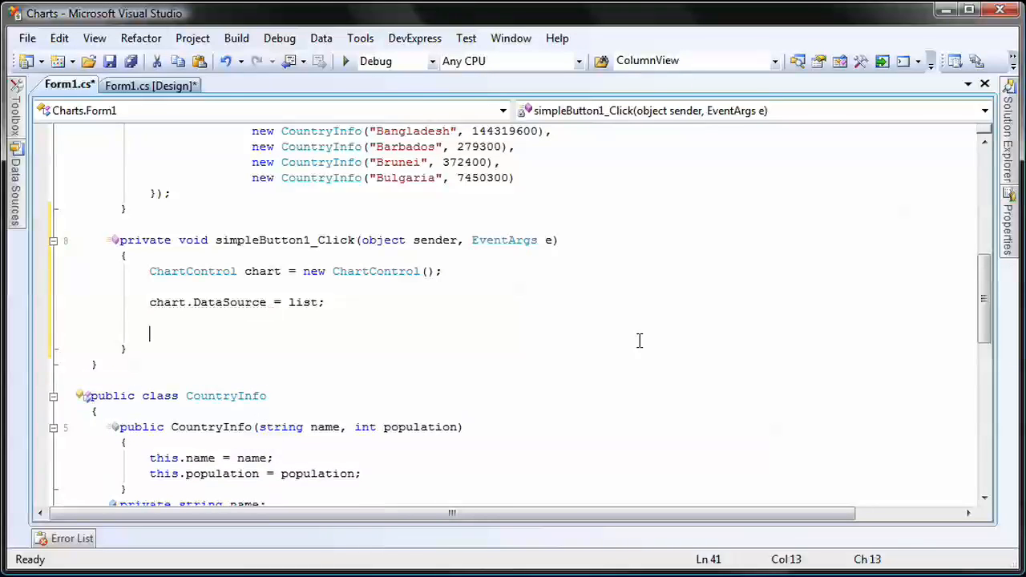
{"action": "type", "text": "ChartW"}
Step: Create 'ChartWizard cwiz = new ChartWizard(chart);' and call cwiz.ShowDialog()
{"action": "key", "text": "Tab"}
{"action": "type", "text": "c"}
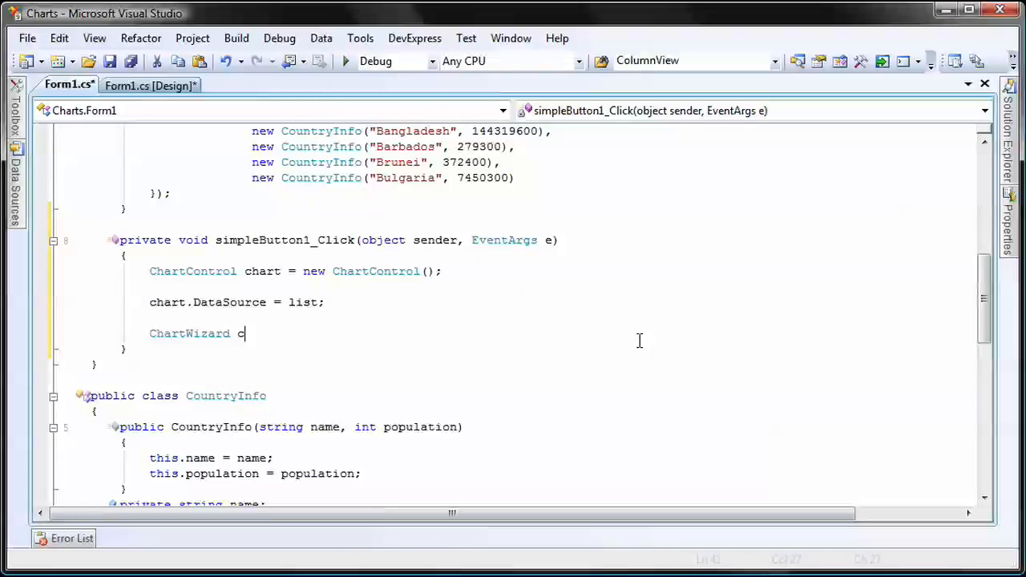
{"action": "type", "text": "wiz = new Cha"}
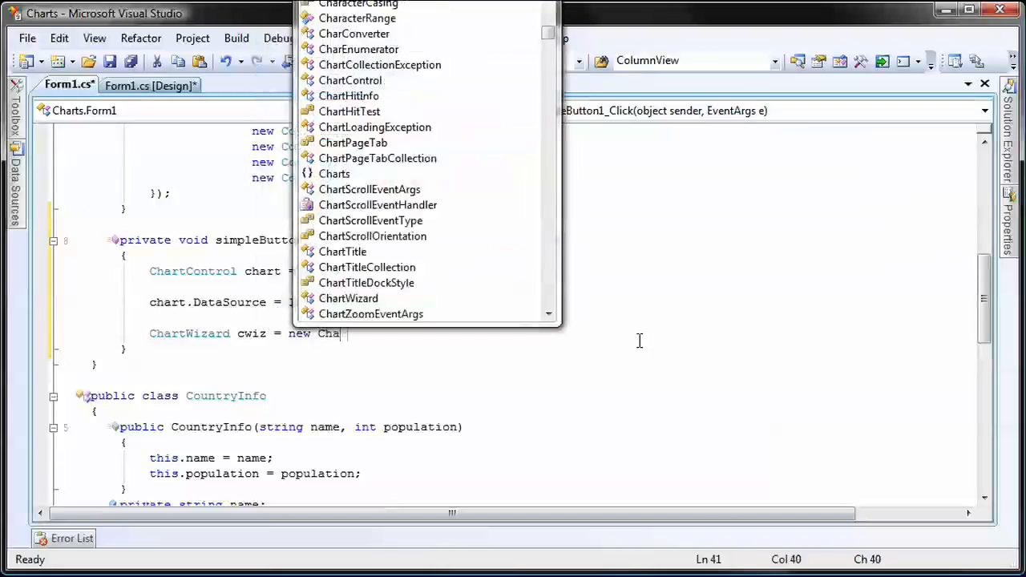
{"action": "type", "text": "rt"}
{"action": "key", "text": "Tab"}
{"action": "type", "text": "(cha"}
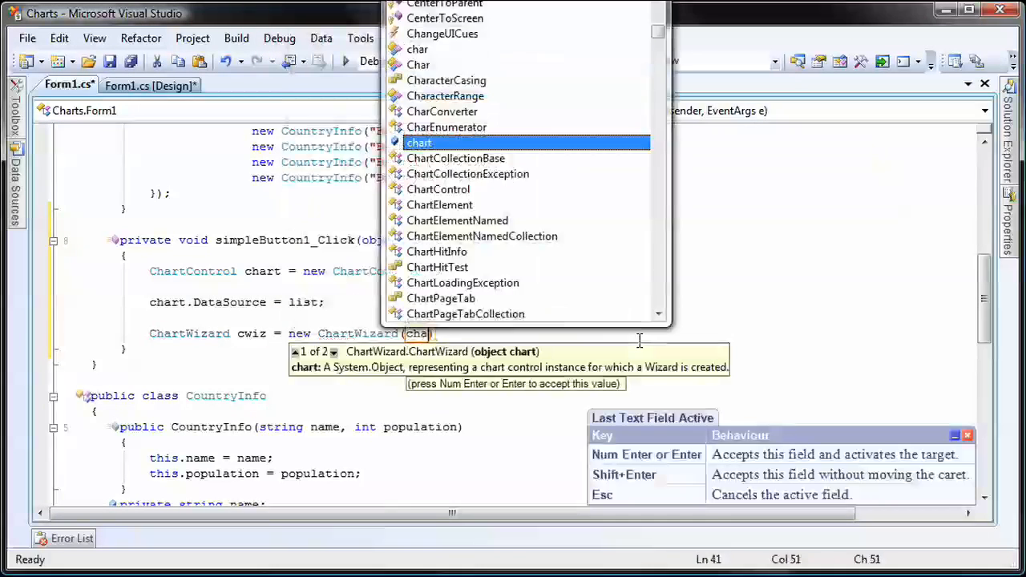
{"action": "type", "text": "rt);"}
{"action": "key", "text": "Return"}
{"action": "key", "text": "Return"}
{"action": "type", "text": "cw"}
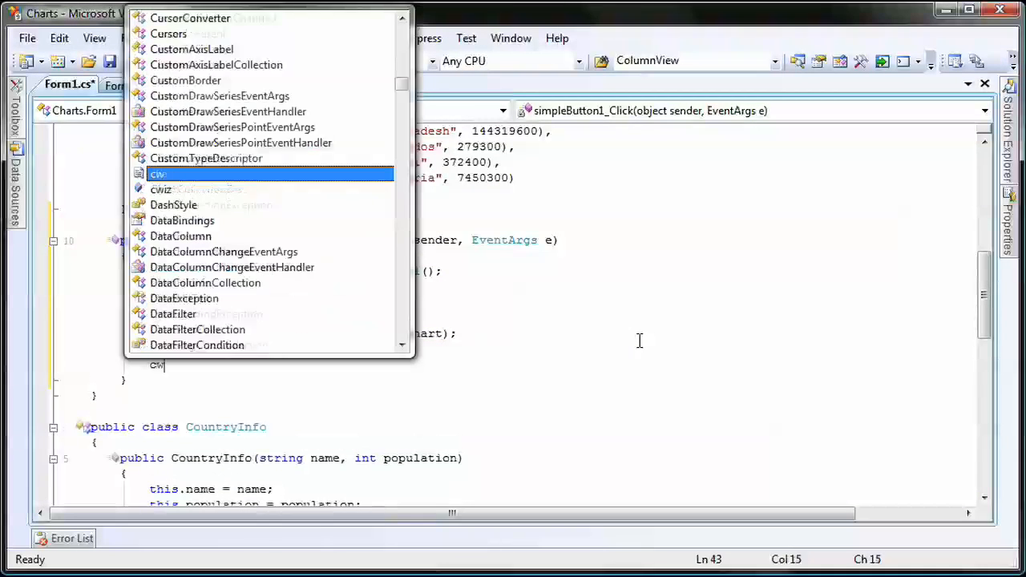
{"action": "type", "text": "i"}
{"action": "key", "text": "Tab"}
{"action": "type", "text": "."}
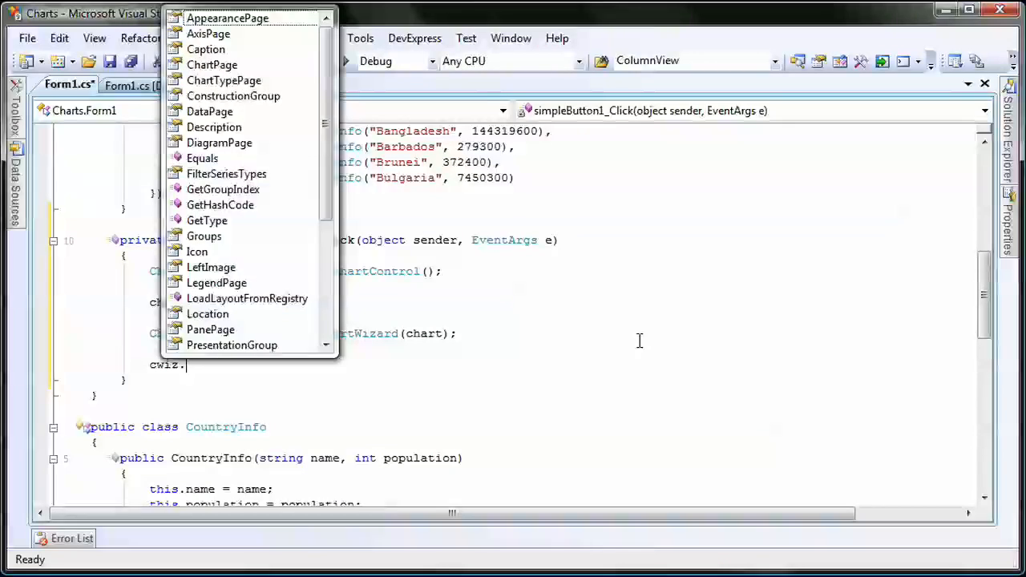
{"action": "type", "text": "ShowDialog("}
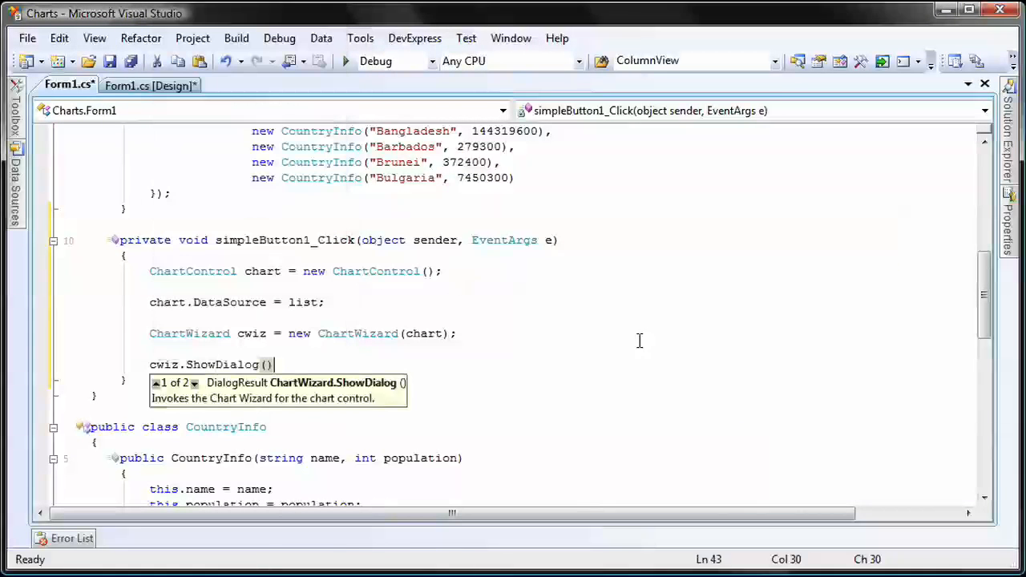
{"action": "type", "text": ");"}
Step: Add a new Form holding the chart docked with DockStyle.Fill and call form.Show()
{"action": "key", "text": "Return"}
{"action": "key", "text": "Return"}
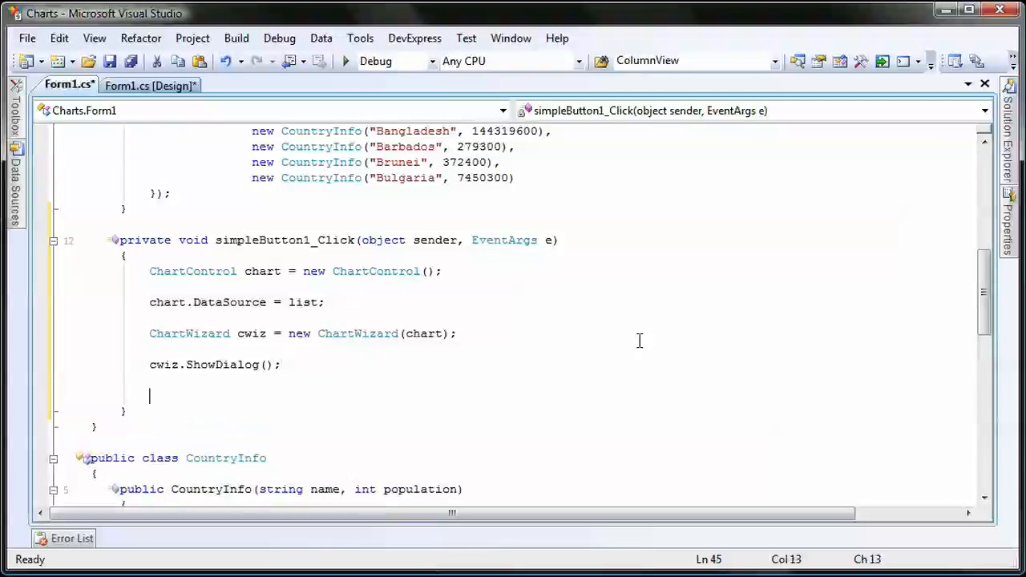
{"action": "type", "text": "Form form"}
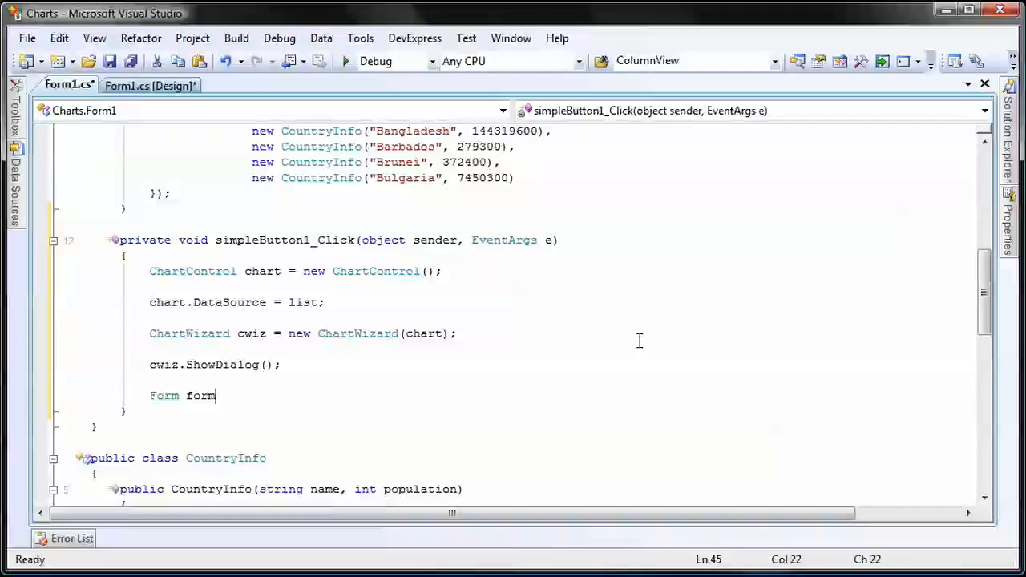
{"action": "type", "text": " = new F"}
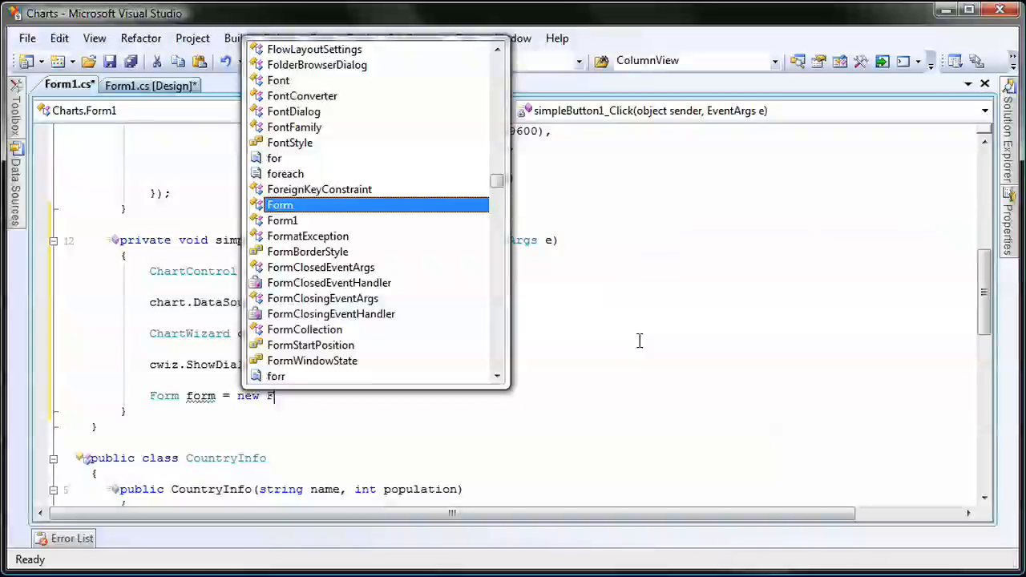
{"action": "type", "text": "orm()"}
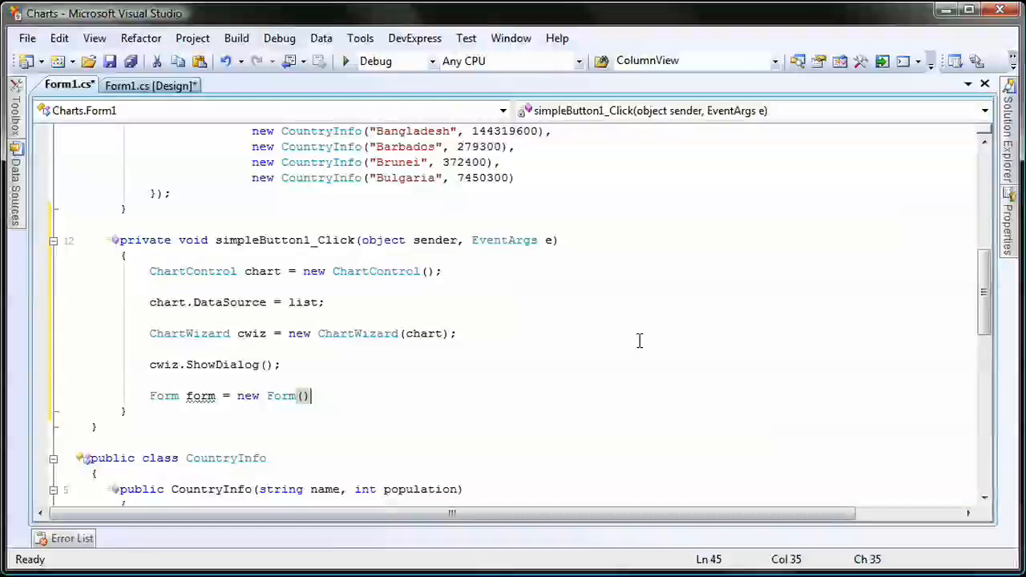
{"action": "type", "text": ";"}
{"action": "key", "text": "Return"}
{"action": "type", "text": "form.Co"}
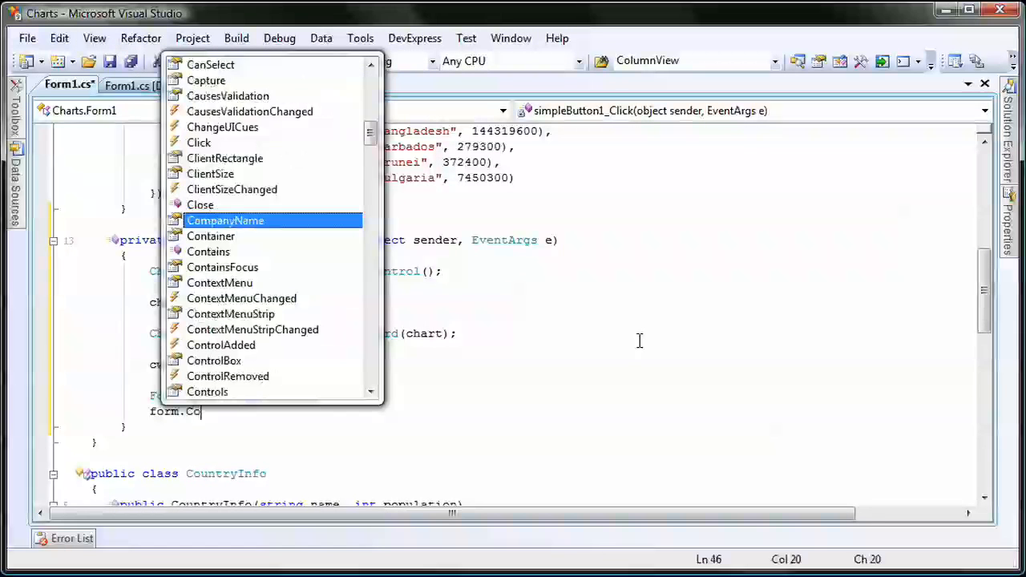
{"action": "type", "text": "ntrols."}
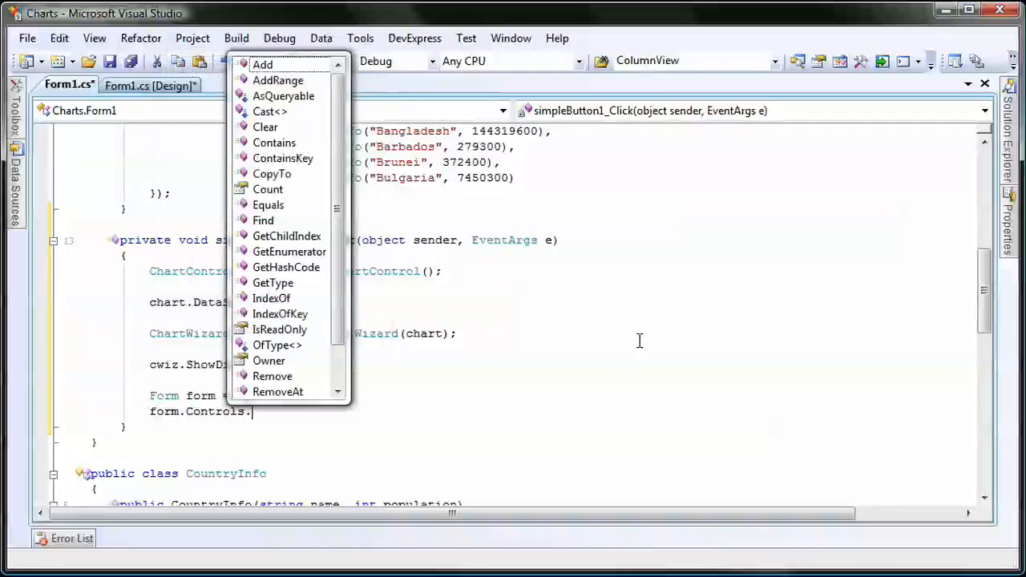
{"action": "type", "text": "Add(chart"}
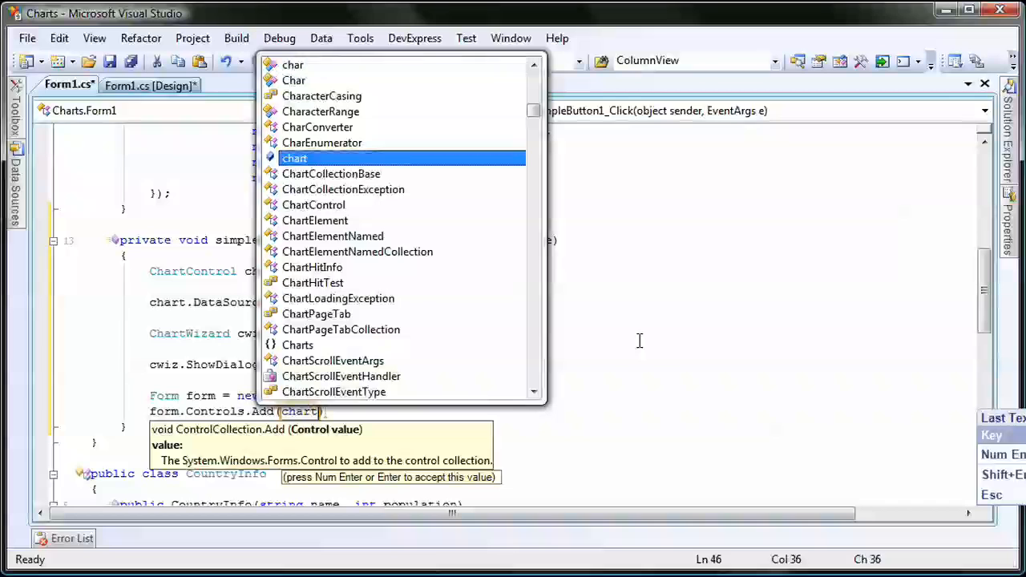
{"action": "type", "text": ")"}
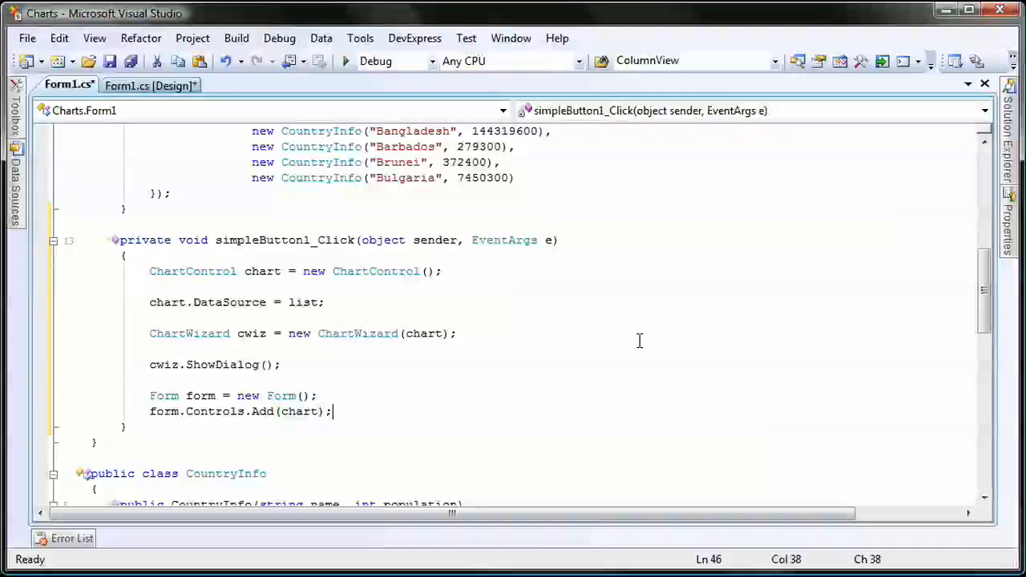
{"action": "type", "text": ";"}
{"action": "key", "text": "Return"}
{"action": "type", "text": "chart."}
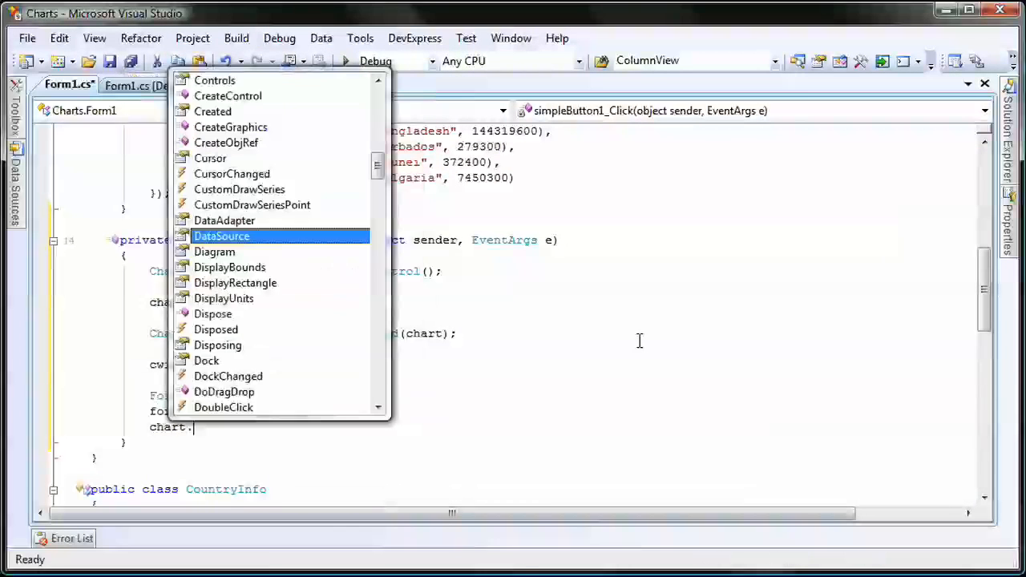
{"action": "type", "text": "Dock = "}
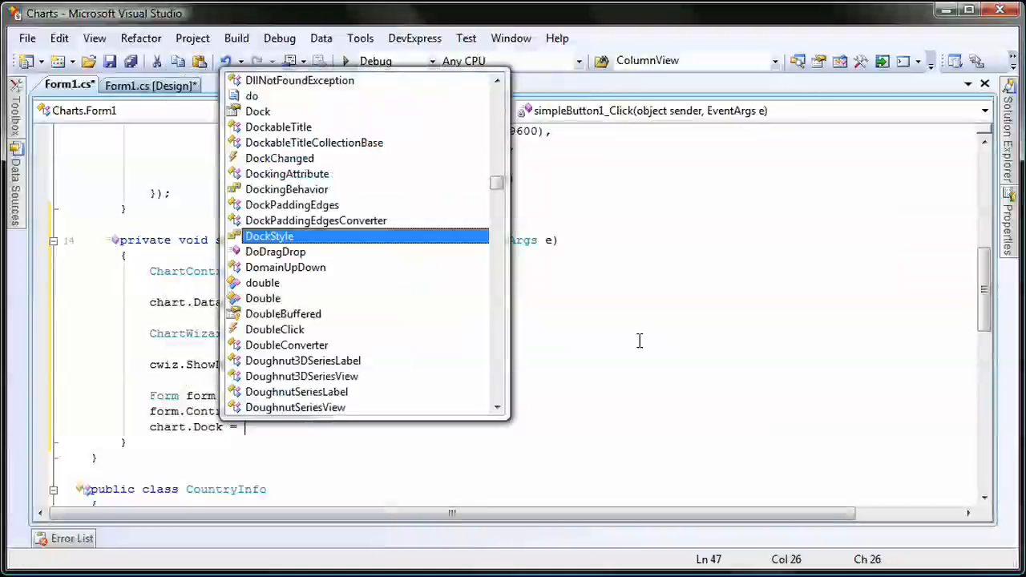
{"action": "type", "text": "Dock"}
{"action": "type", "text": "St"}
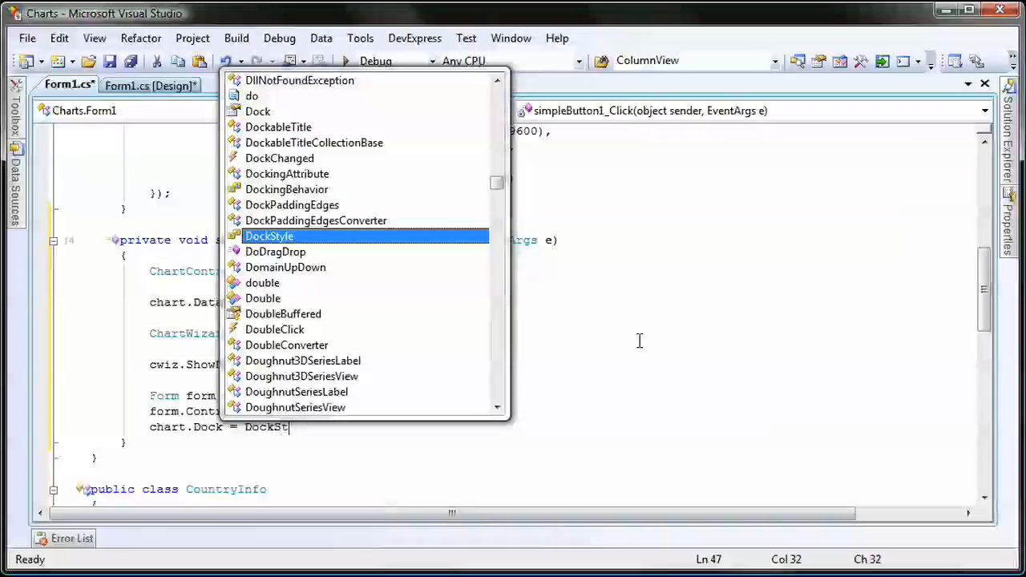
{"action": "type", "text": "yle.Fil"}
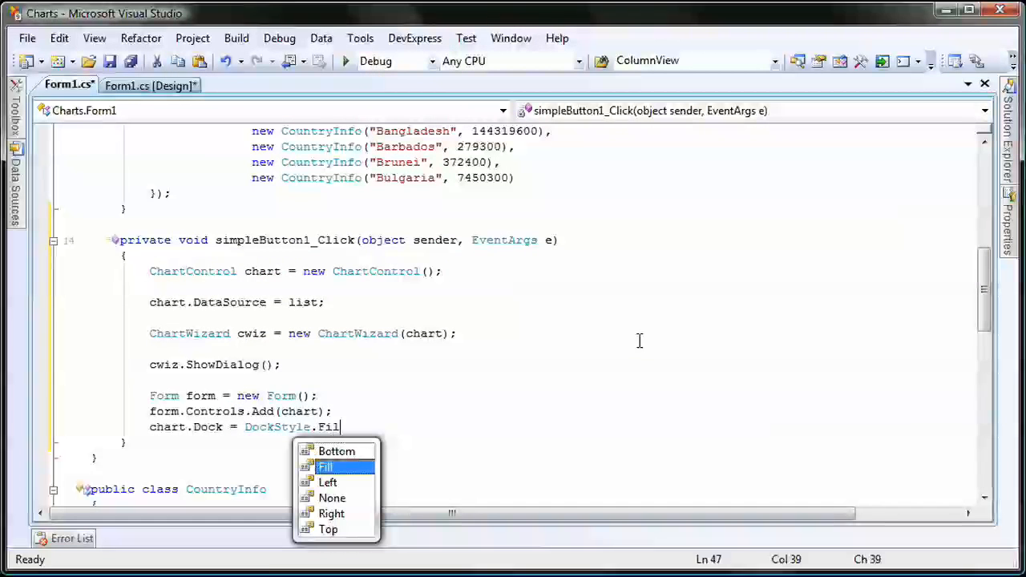
{"action": "type", "text": "l;"}
{"action": "key", "text": "Return"}
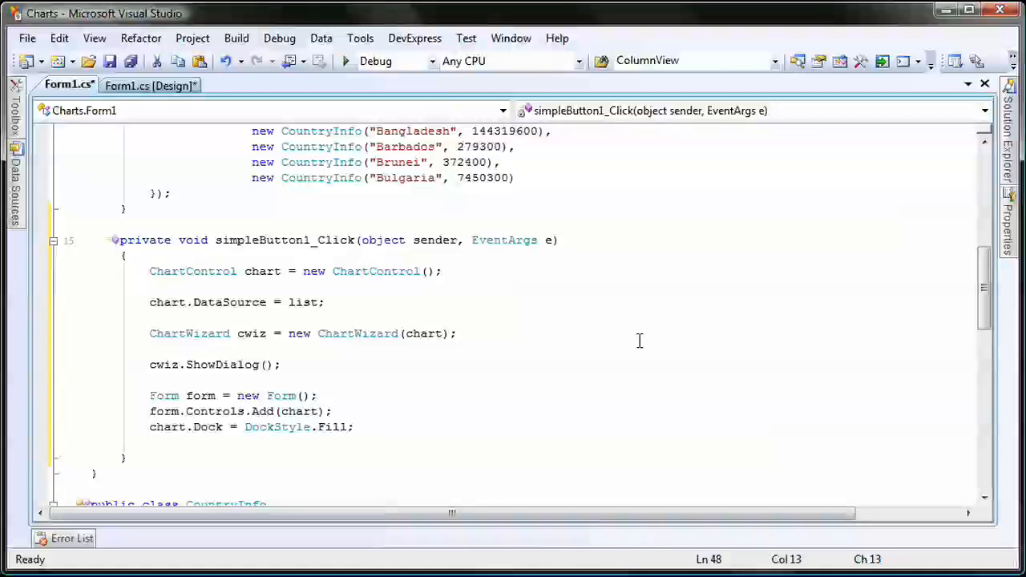
{"action": "type", "text": "form.Show"}
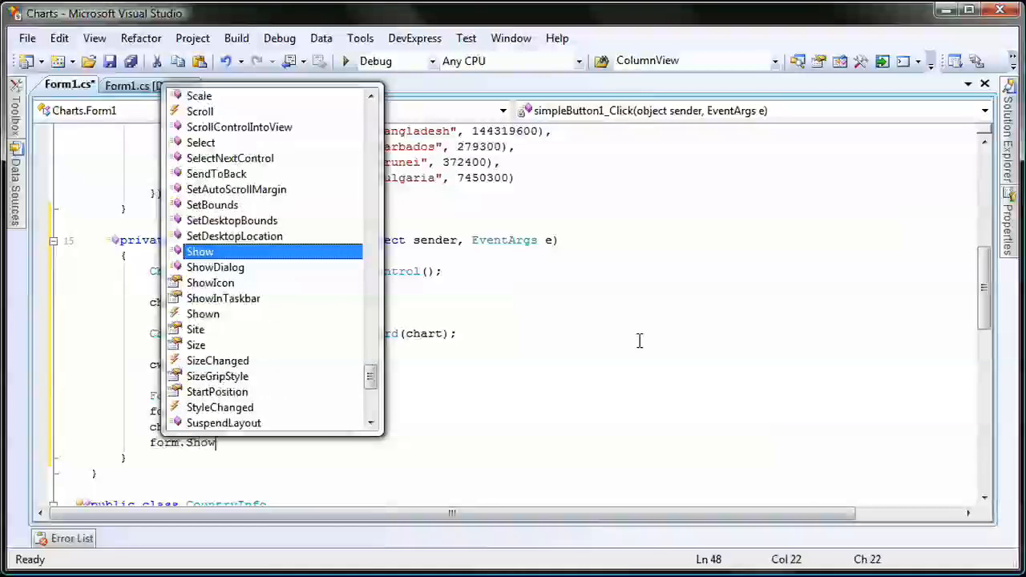
{"action": "type", "text": "();"}
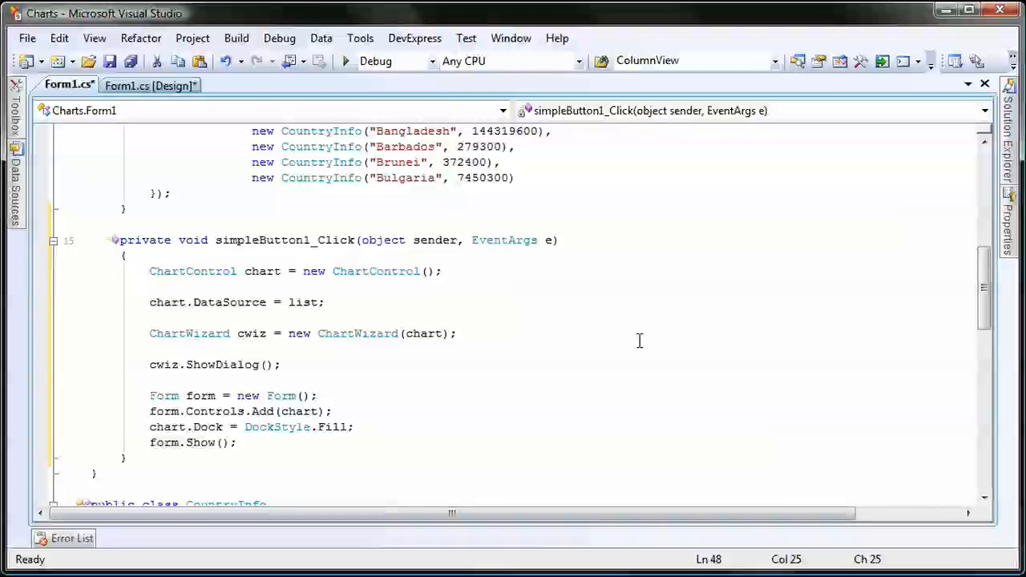
Step: Run the app under the debugger and launch the Chart Wizard from the button
{"action": "left_click", "coordinate": [346, 61]}
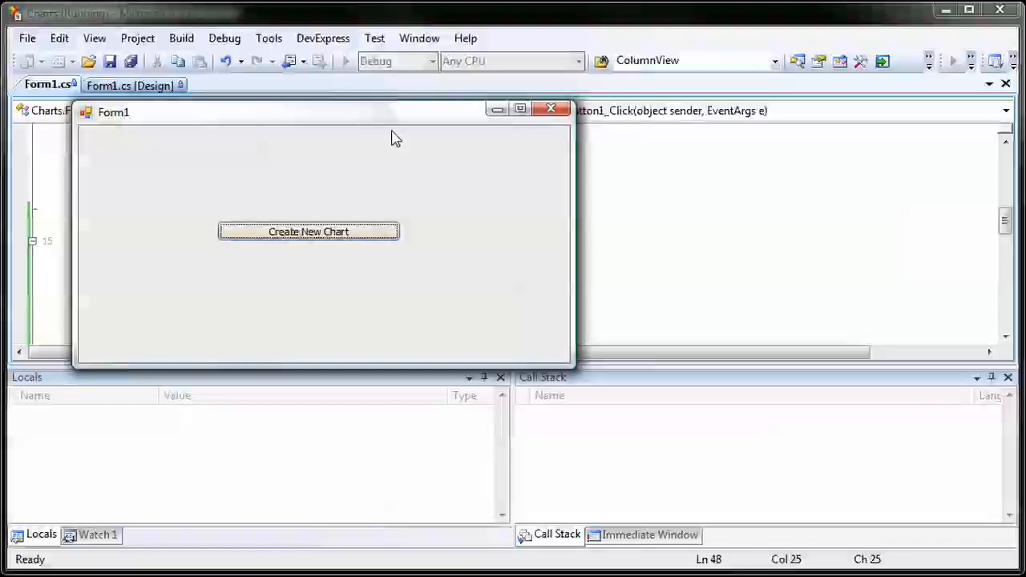
{"action": "left_click", "coordinate": [296, 238]}
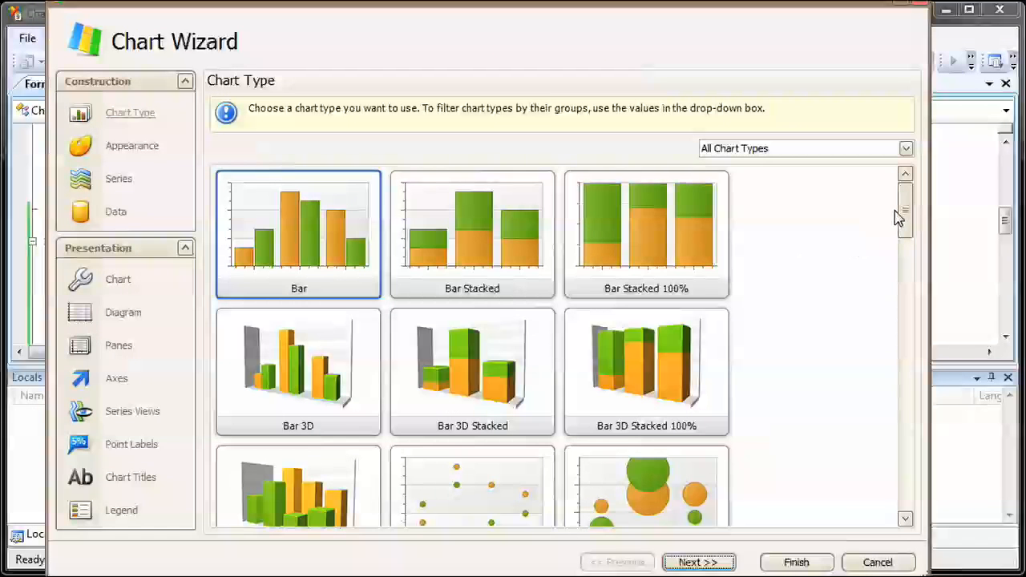
{"action": "mouse_move", "coordinate": [906, 215]}
{"action": "left_mouse_down"}
{"action": "mouse_move", "coordinate": [905, 481]}
{"action": "mouse_move", "coordinate": [904, 185]}
{"action": "left_mouse_up"}
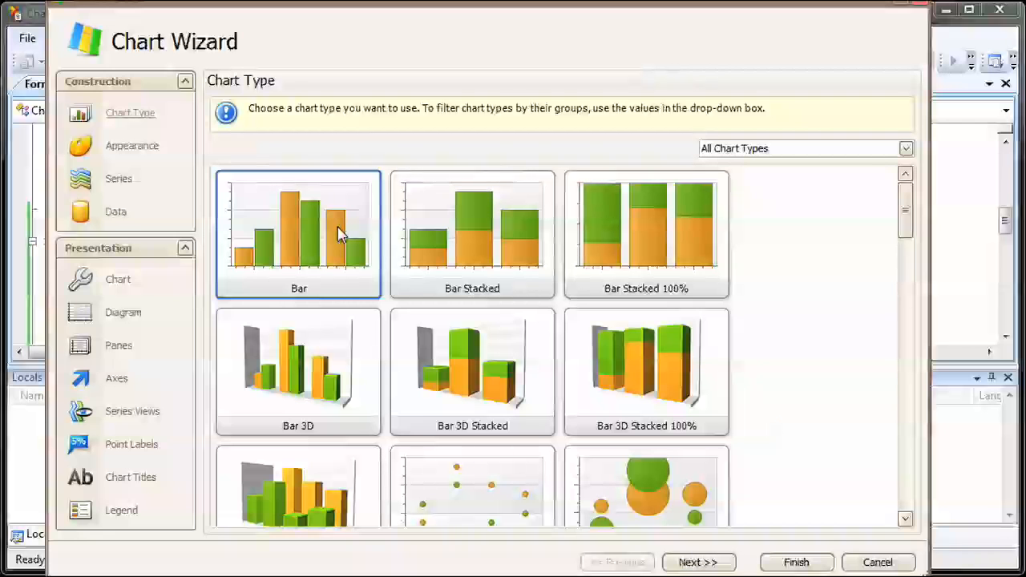
Step: Remove Series 2 on the Series page, leaving Series 1, and move to the Data page
{"action": "left_click", "coordinate": [119, 179]}
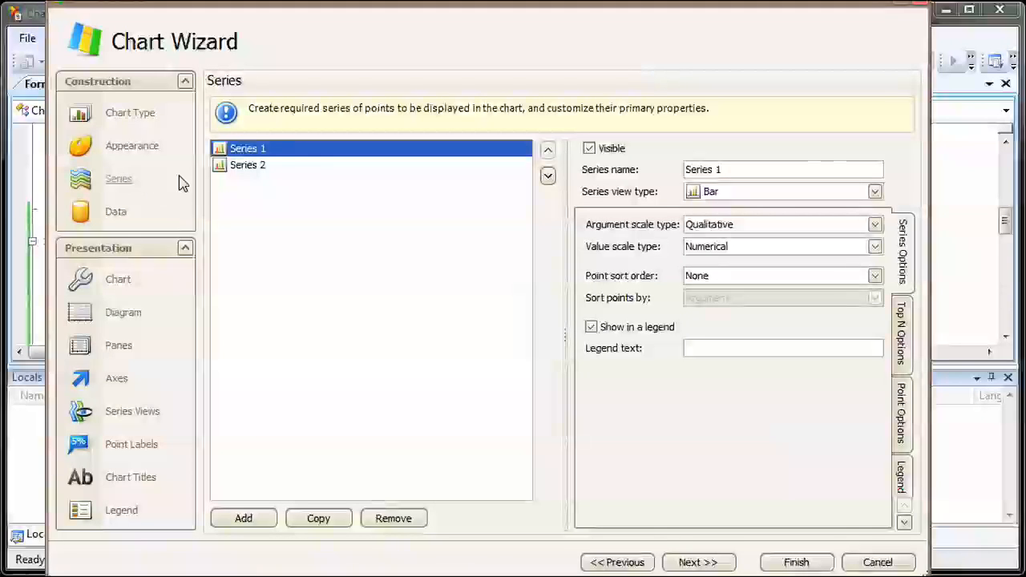
{"action": "left_click", "coordinate": [233, 166]}
{"action": "left_click", "coordinate": [393, 518]}
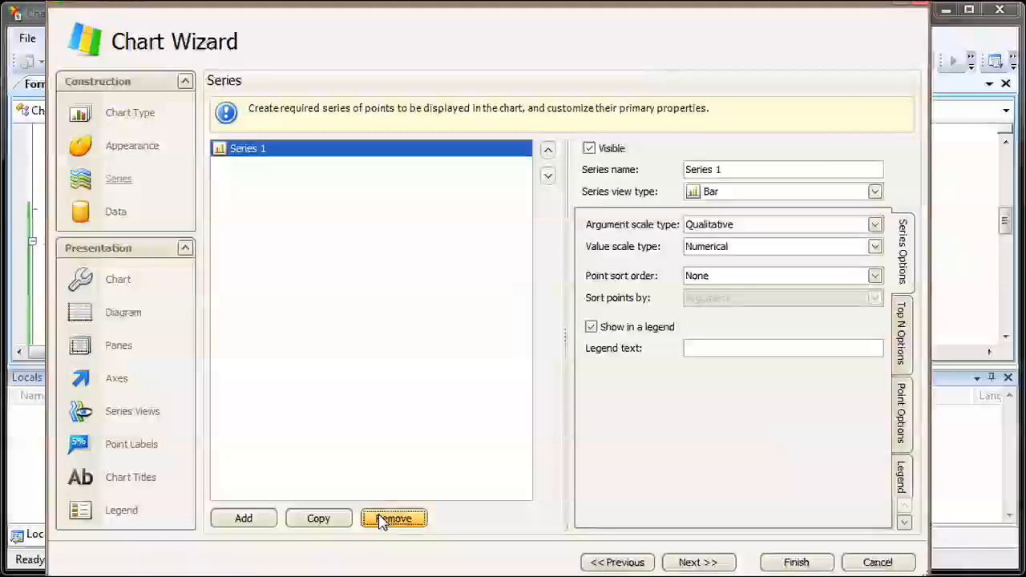
{"action": "left_click", "coordinate": [116, 212]}
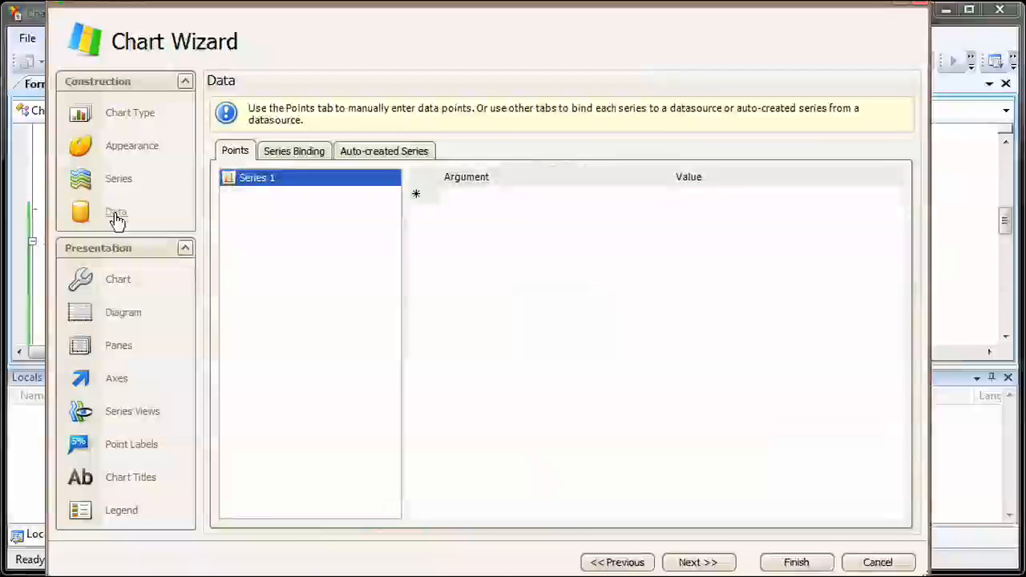
Step: Bind Series 1 to argument Name and value Population, then finish the wizard
{"action": "left_click", "coordinate": [293, 151]}
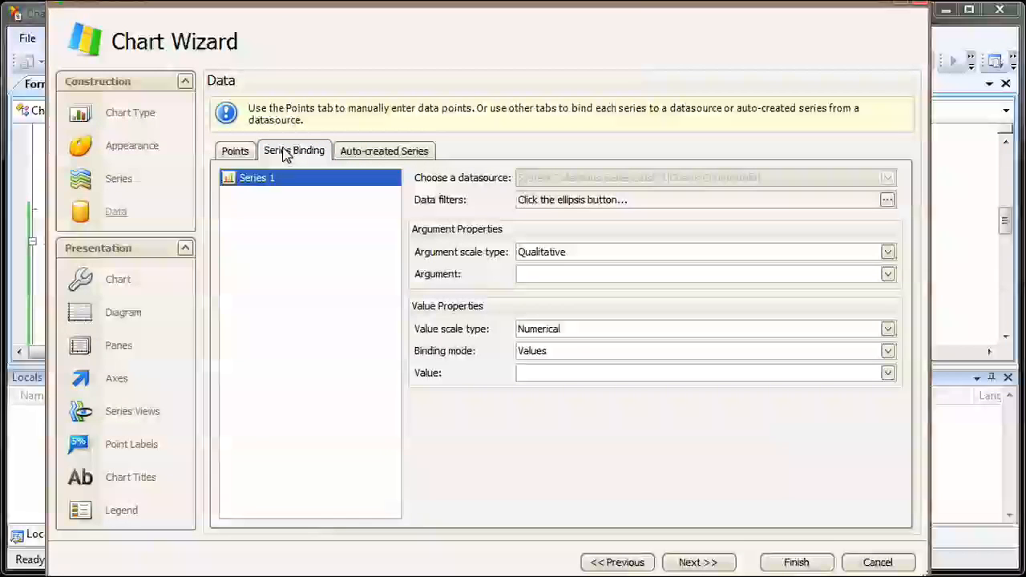
{"action": "left_click", "coordinate": [888, 274]}
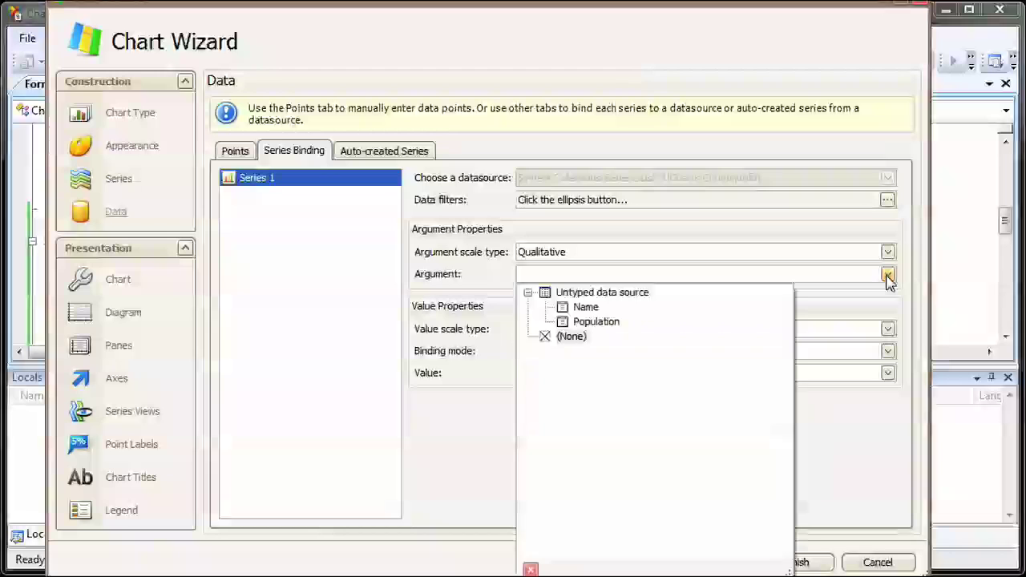
{"action": "left_click", "coordinate": [586, 308]}
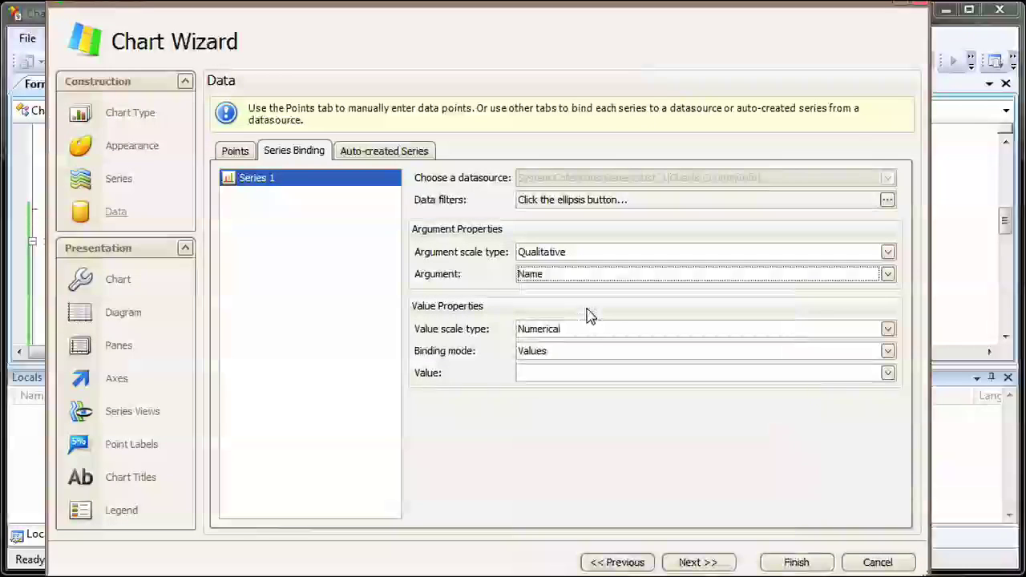
{"action": "left_click", "coordinate": [888, 373]}
{"action": "left_click", "coordinate": [597, 406]}
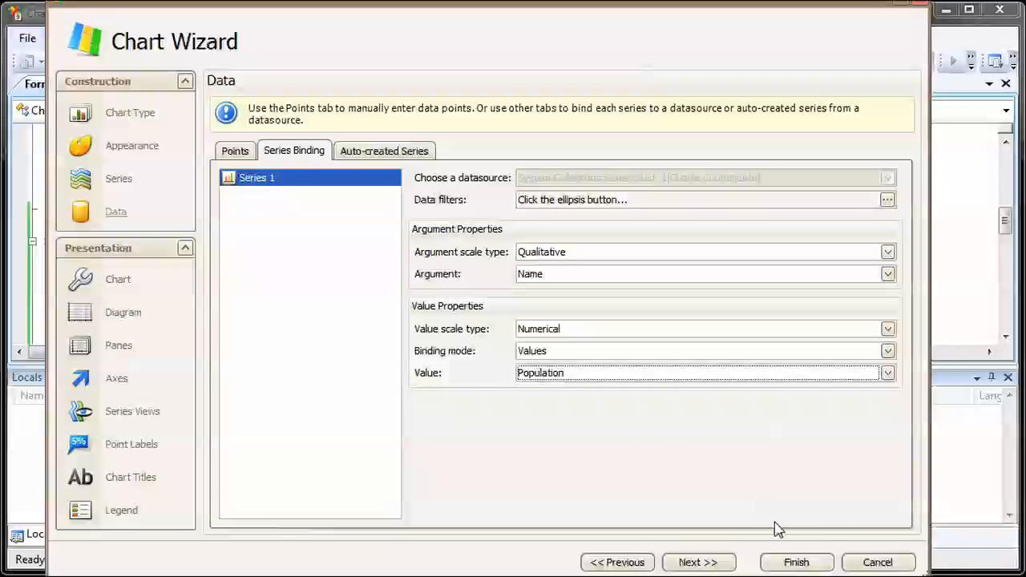
{"action": "left_click", "coordinate": [796, 563]}
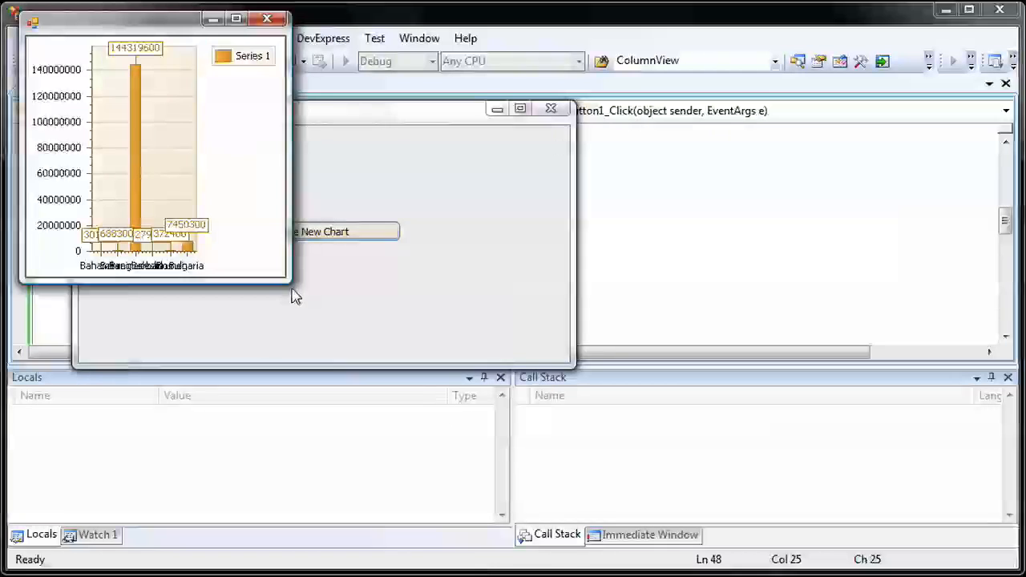
Step: Enlarge the chart window to nearly full screen showing the six-country population bars
{"action": "left_click_drag", "start_coordinate": [289, 282], "coordinate": [1006, 561]}
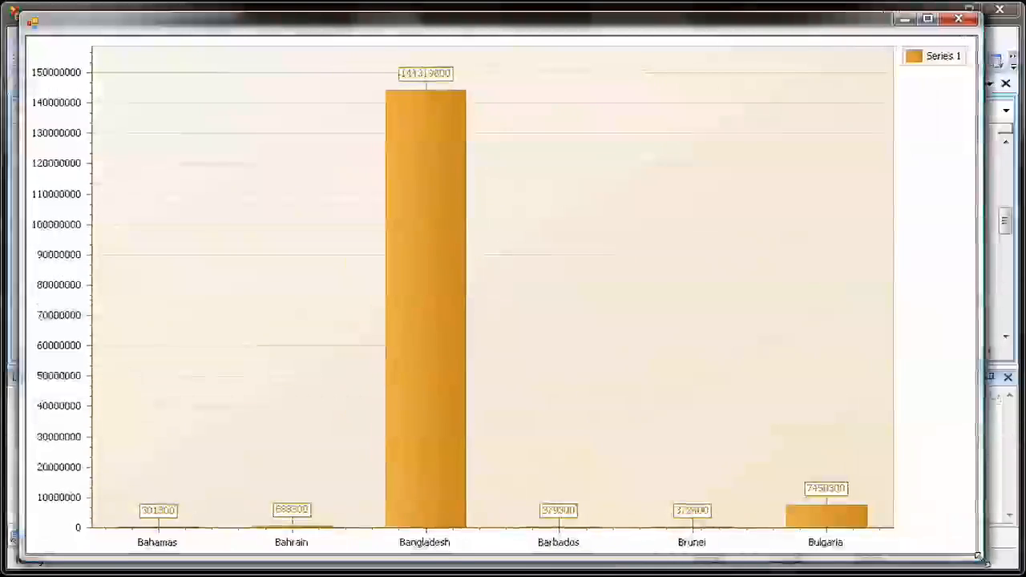